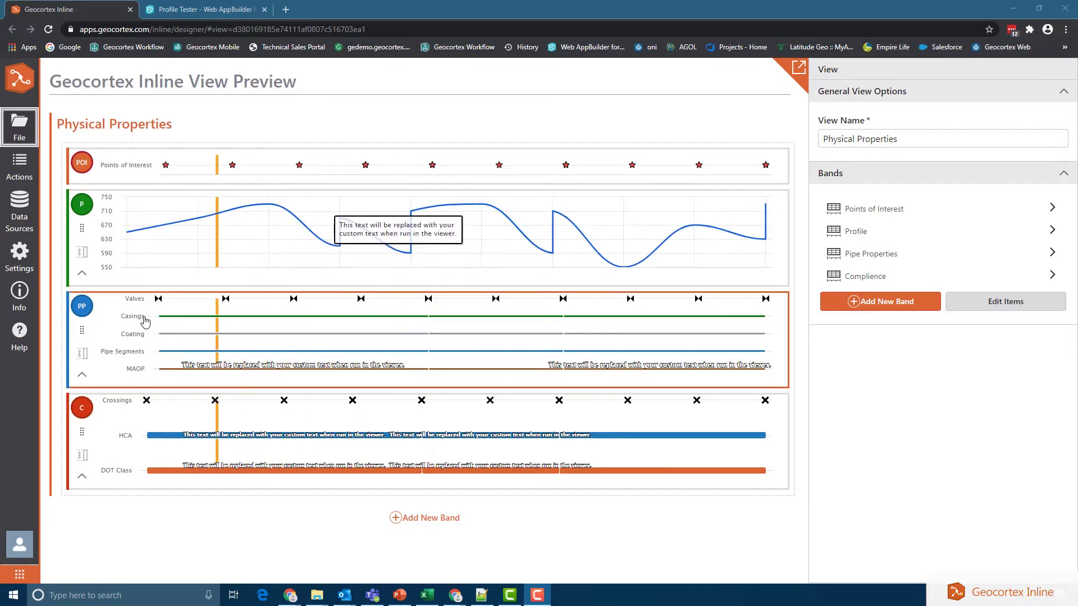
Step: Examine the Pipe Properties band's custom Y-axis domain, steps and the label assigned to each step value
click(82, 307)
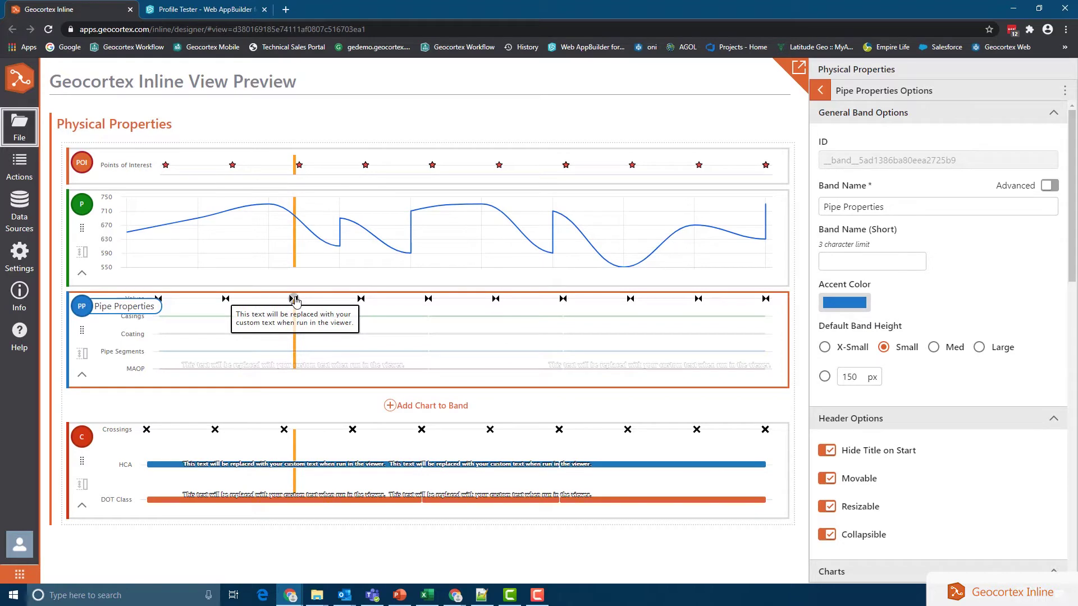
click(82, 435)
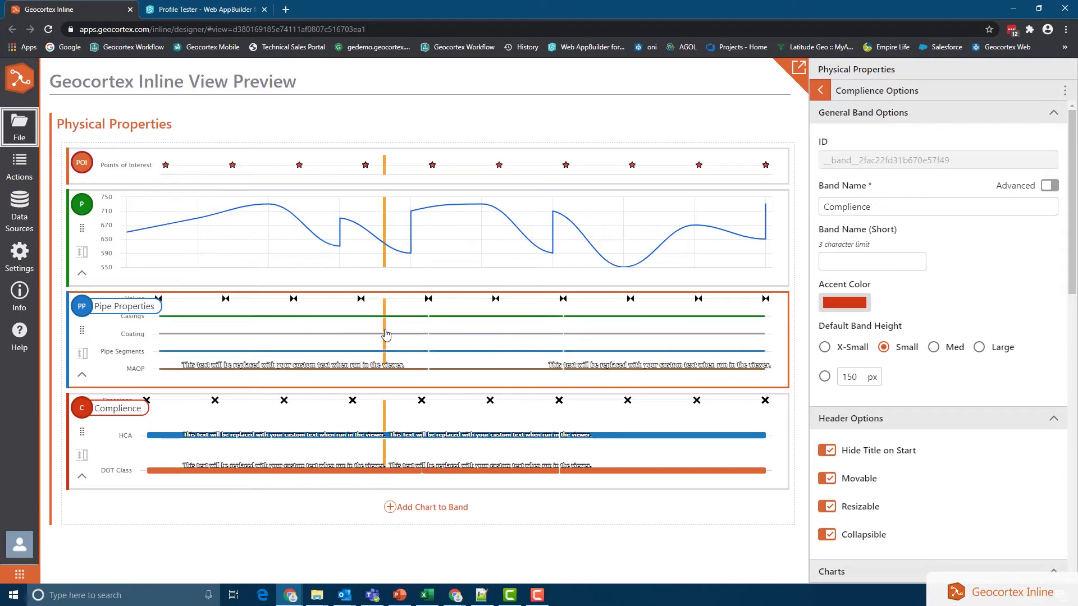
click(385, 335)
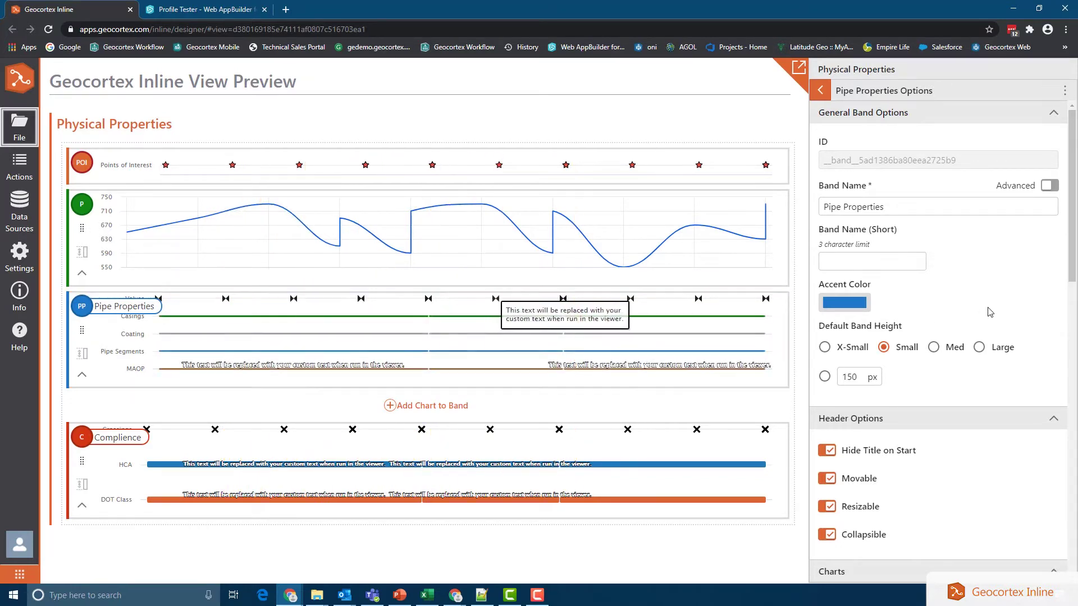
scroll(894, 306, down, 3)
scroll(964, 308, down, 6)
scroll(963, 308, down, 4)
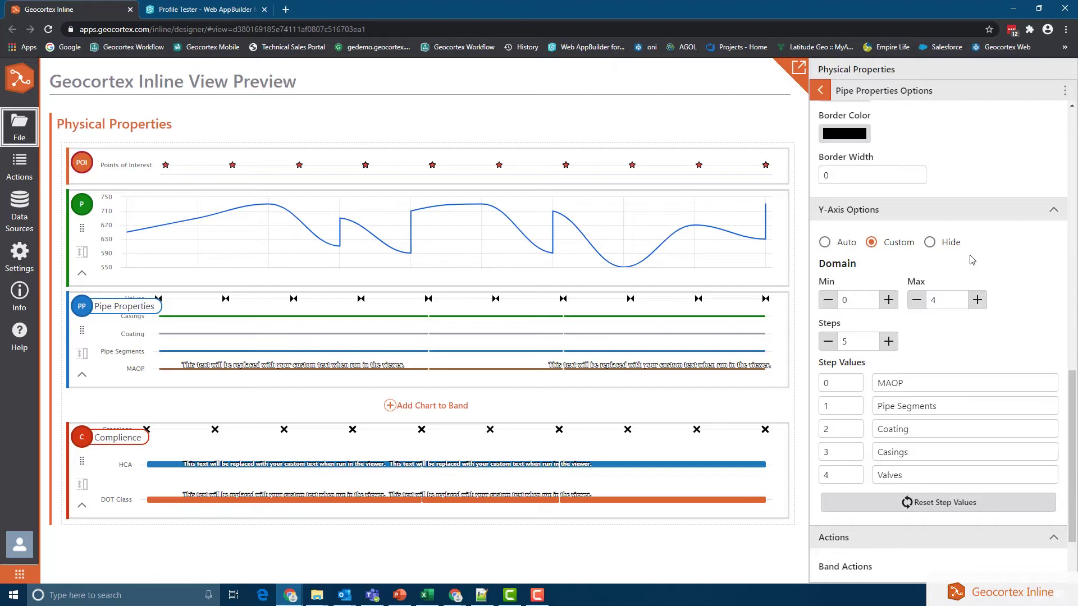
click(912, 387)
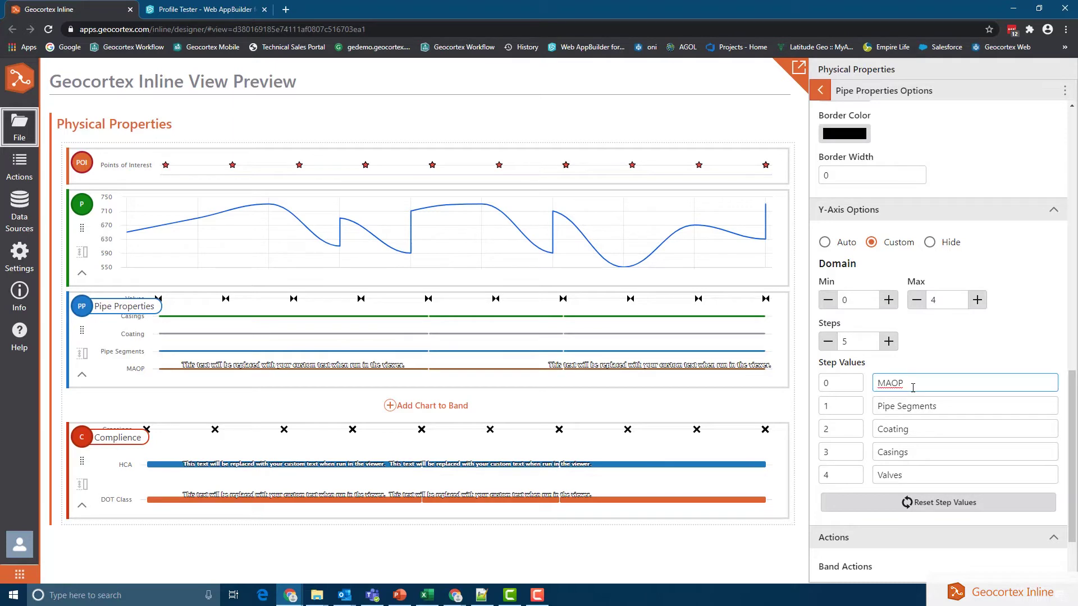
click(833, 382)
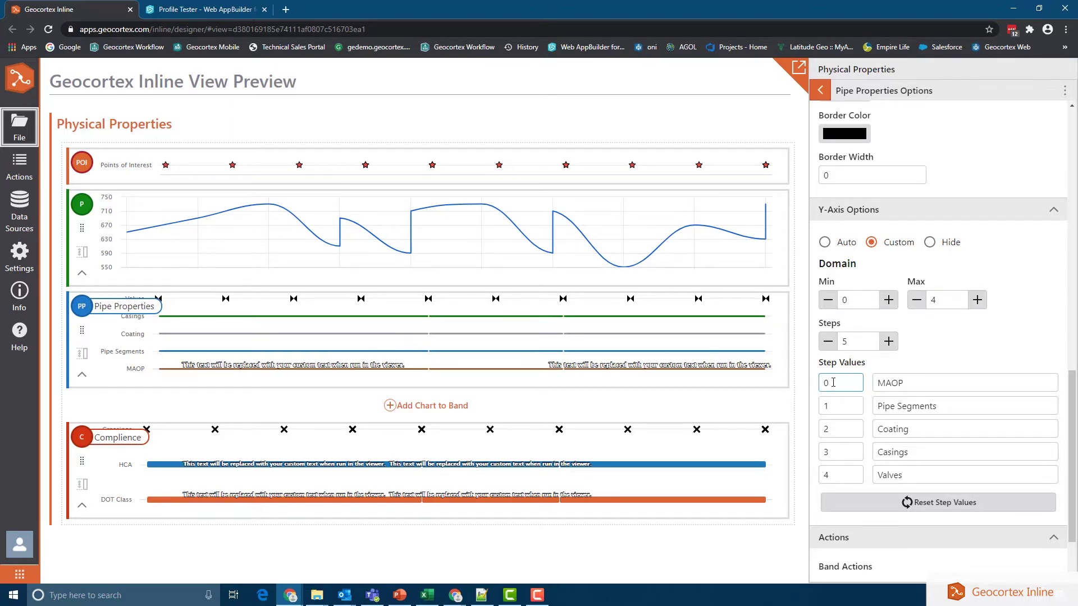
click(908, 406)
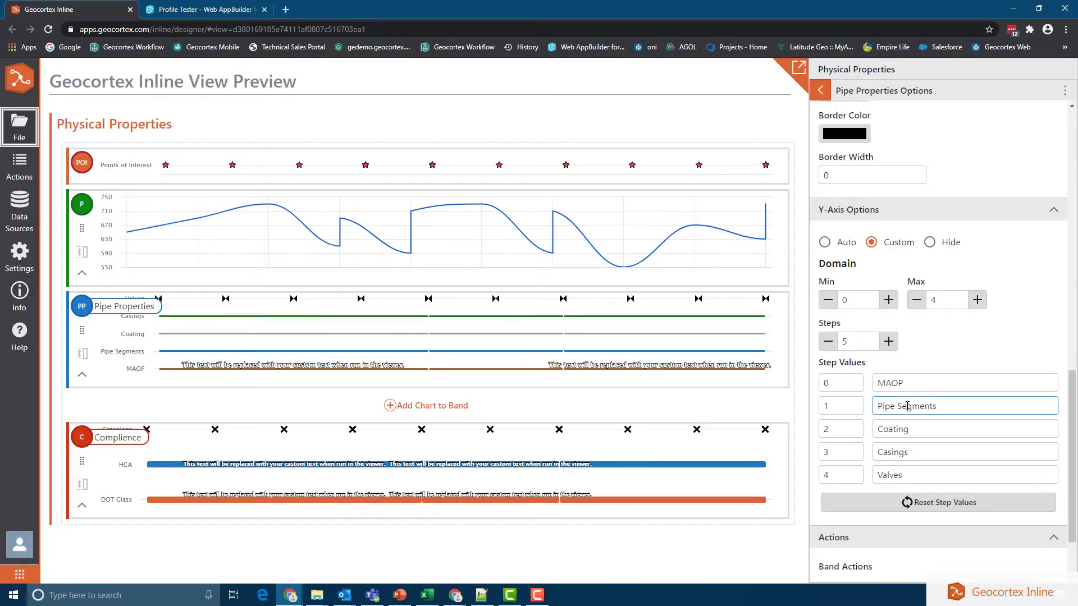
click(901, 428)
click(910, 453)
click(909, 476)
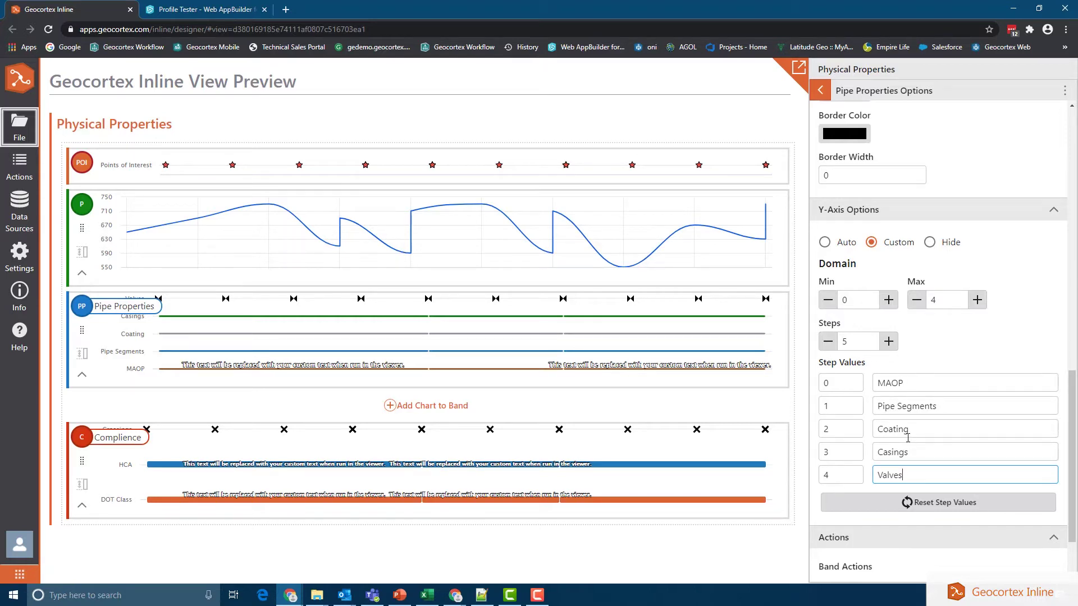
Step: Replace the label of Y-axis step value 1 in the Pipe Properties band, ending with Pipe Segments
drag(936, 410, 833, 405)
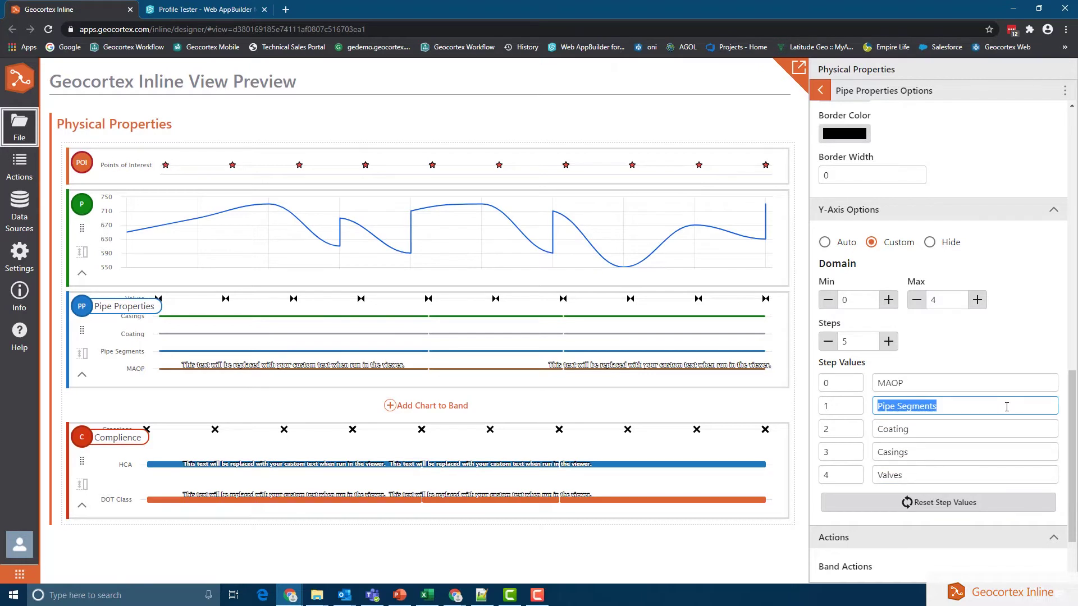
text(pipes)
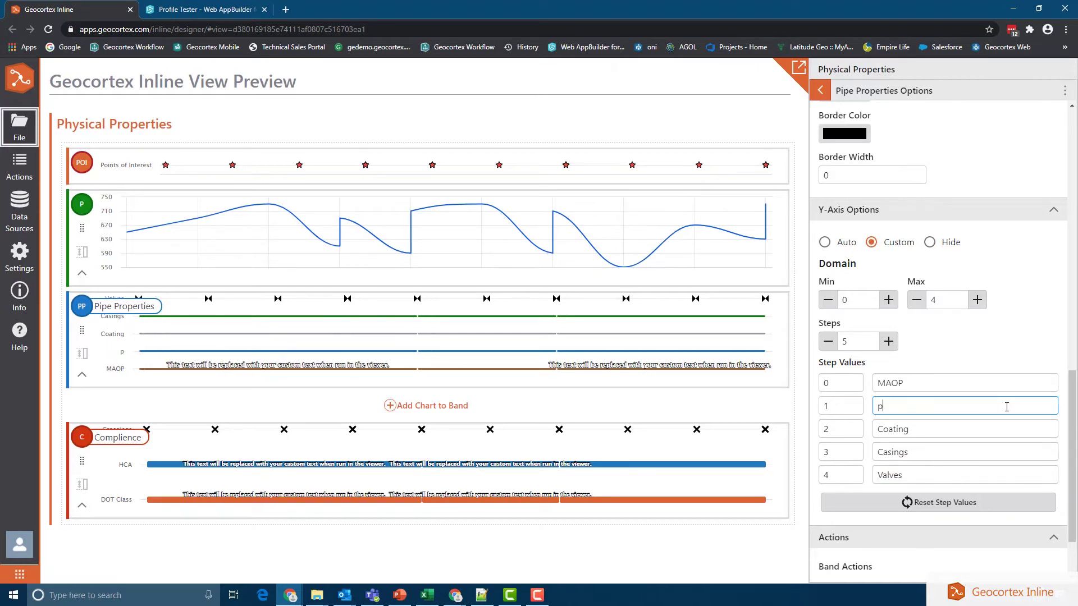
key(BackSpace)
key(BackSpace)
key(BackSpace)
key(BackSpace)
key(BackSpace)
text(Pipe Seg)
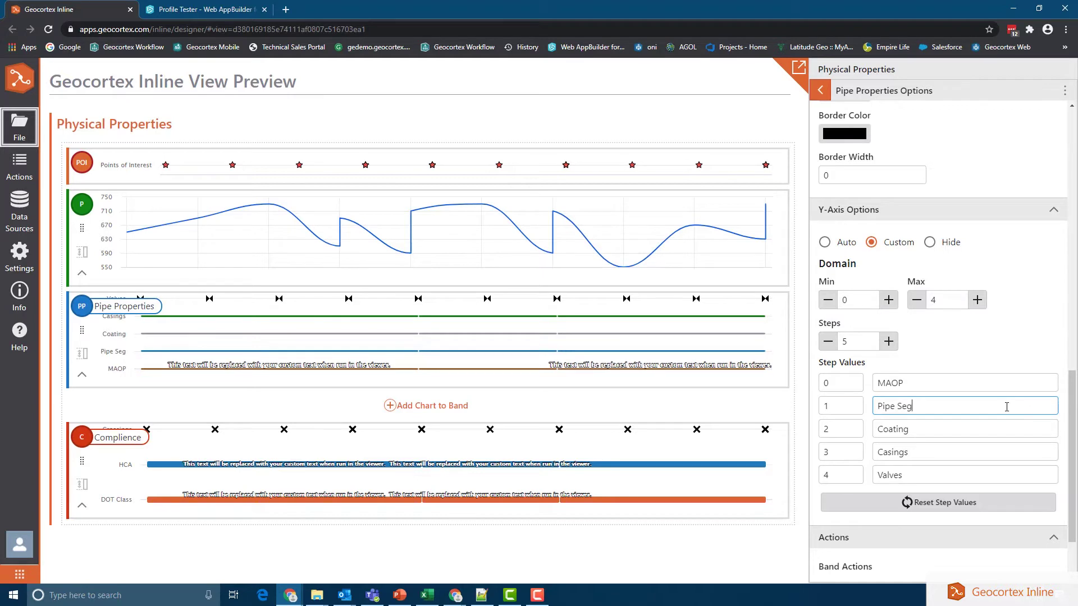
text(ments)
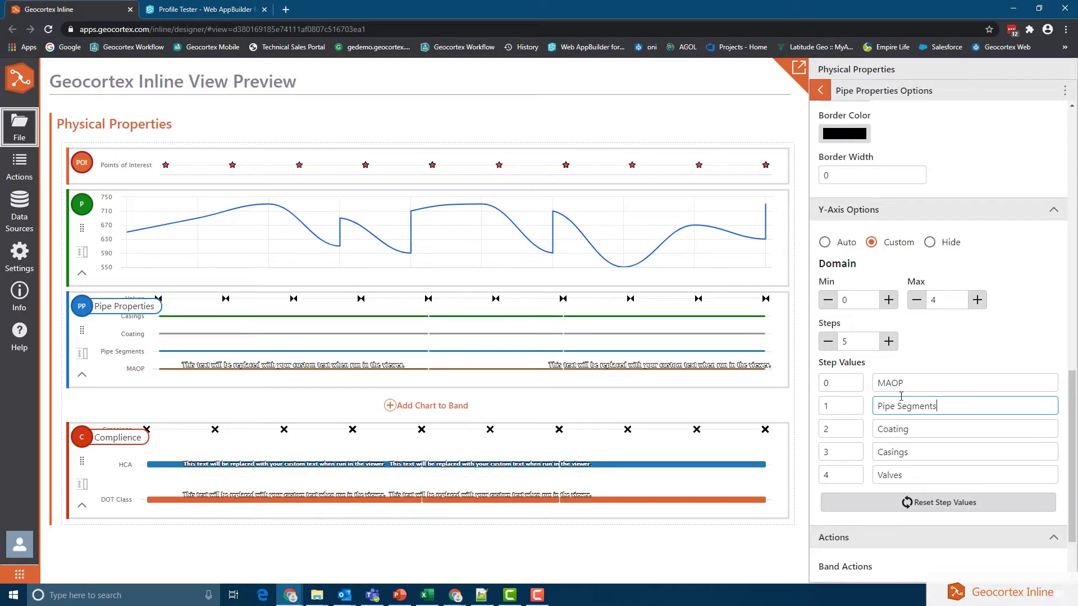
Step: Try Y values 2 and 1 for the Pipe Properties band's Valves chart and restore the Y value to 4
scroll(913, 399, up, 7)
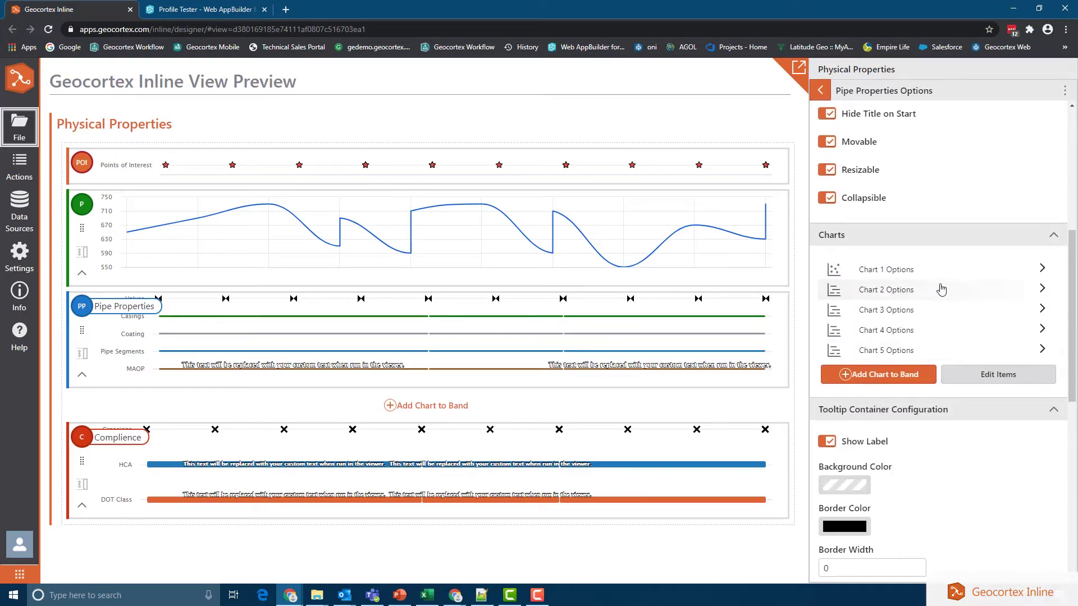
click(884, 272)
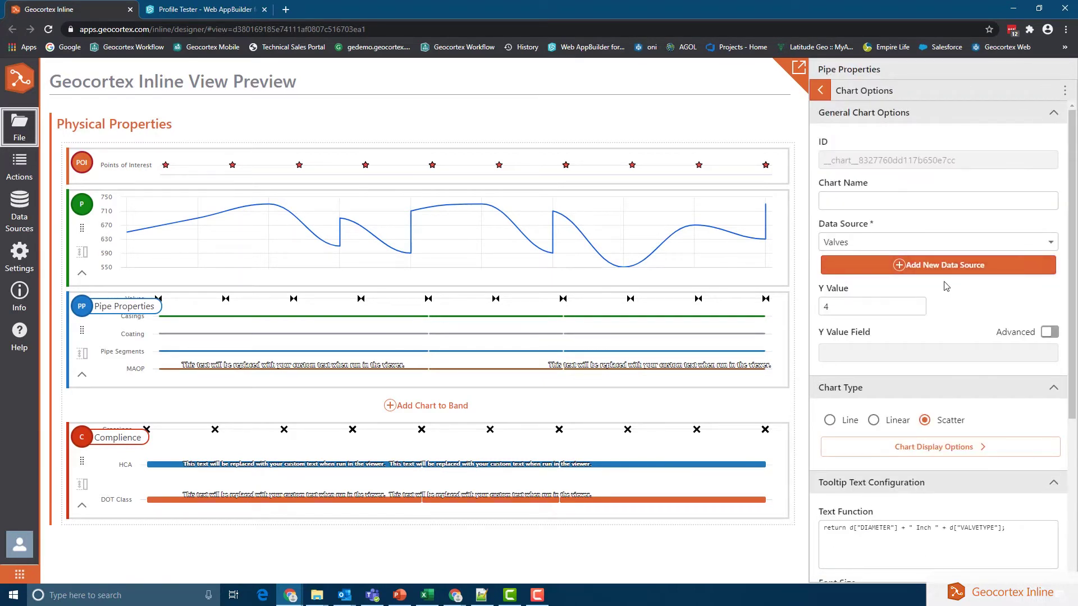
click(834, 310)
drag(857, 307, 790, 308)
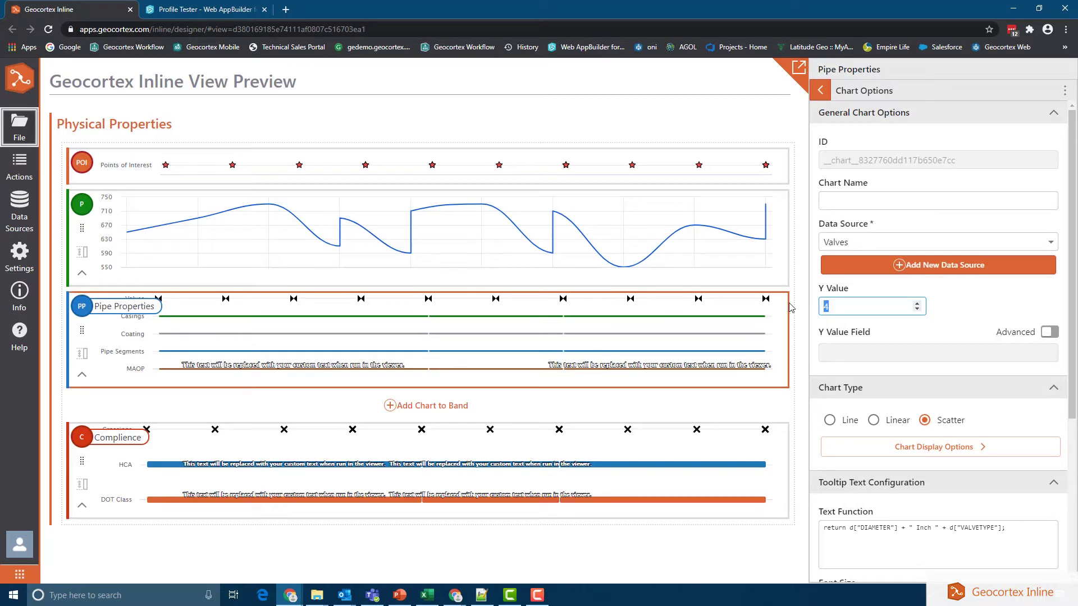
text(2)
key(BackSpace)
text(1)
key(BackSpace)
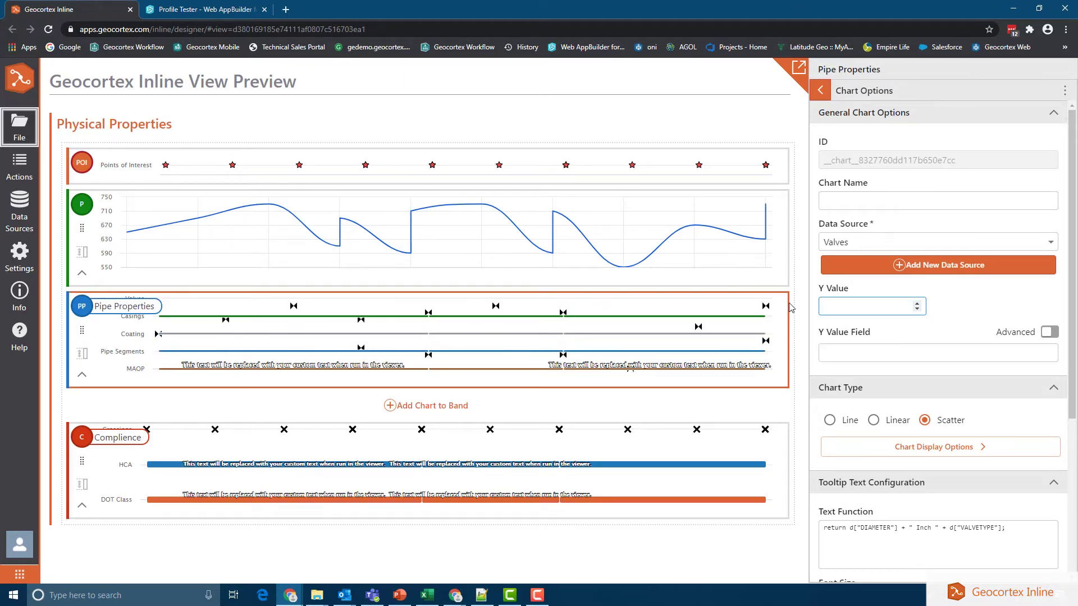
text(4)
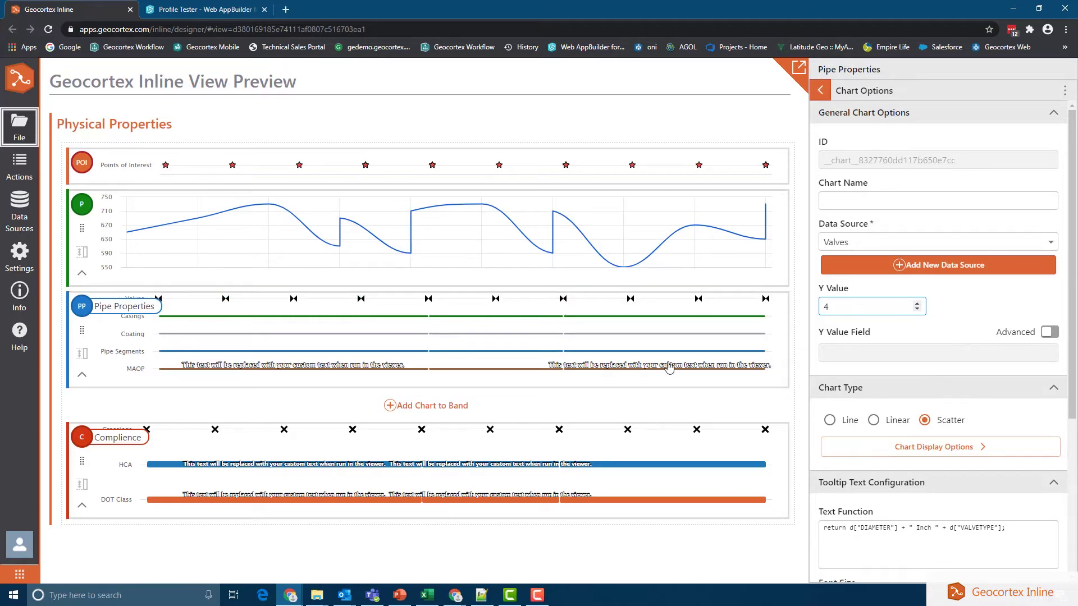
click(820, 90)
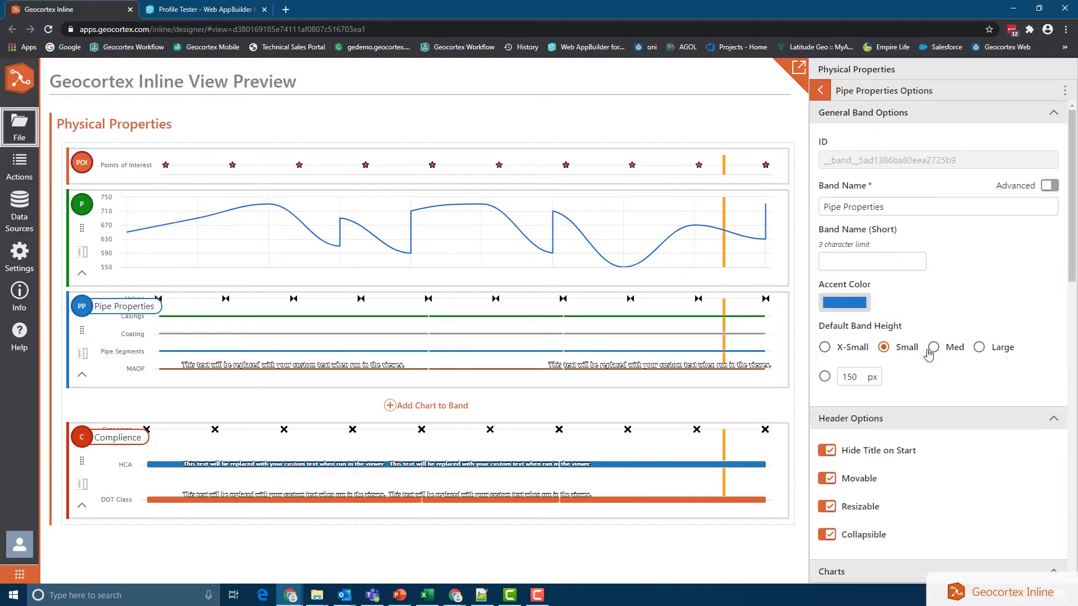
Step: Examine the Profile band's line chart options and its custom Y-axis domain, steps and step values
scroll(932, 383, down, 4)
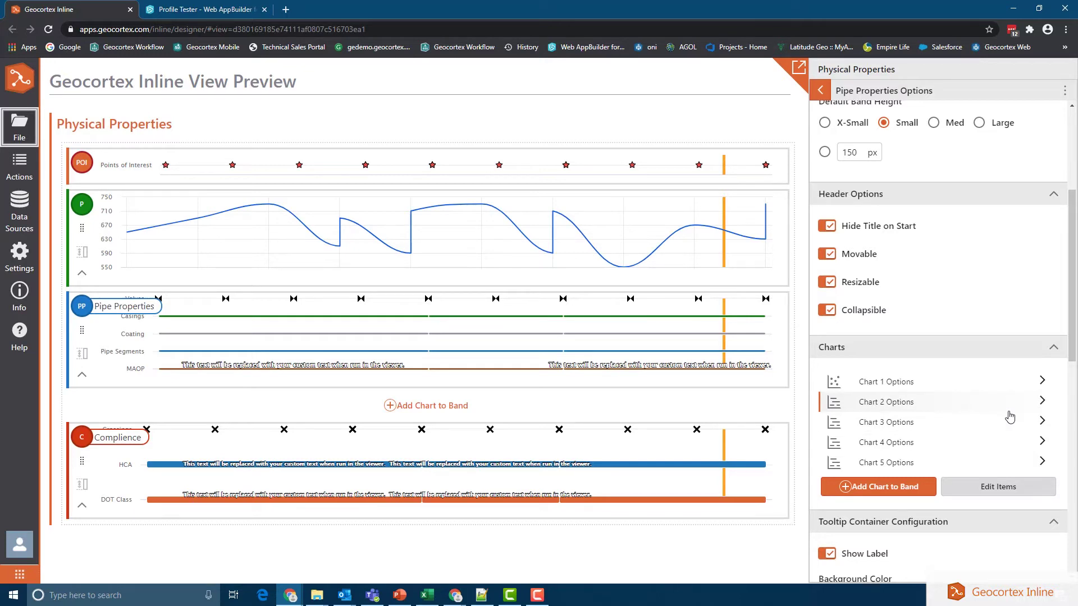
scroll(1009, 416, up, 1)
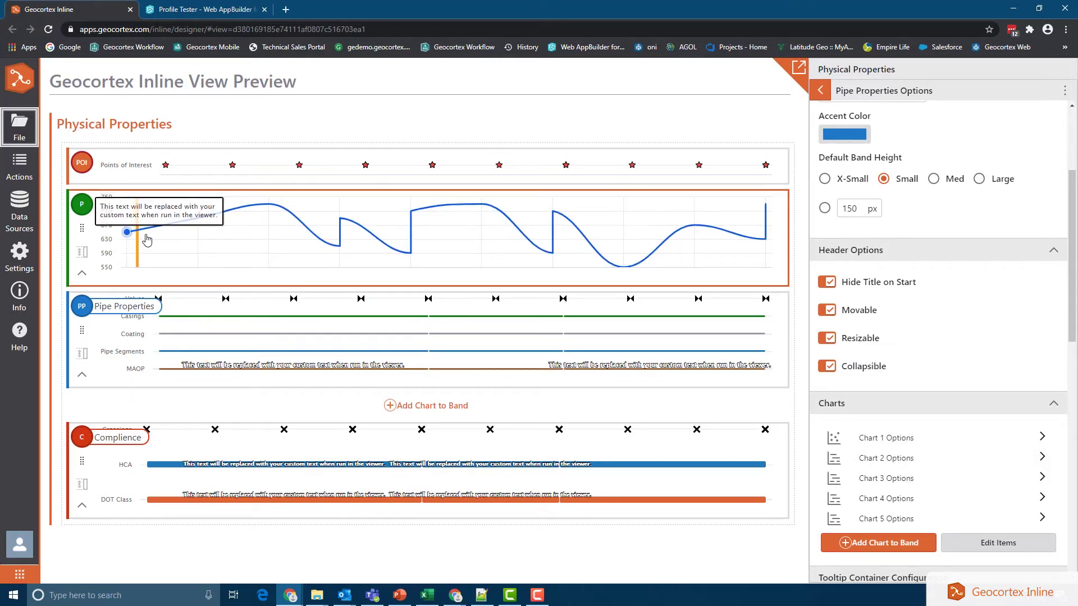
click(243, 237)
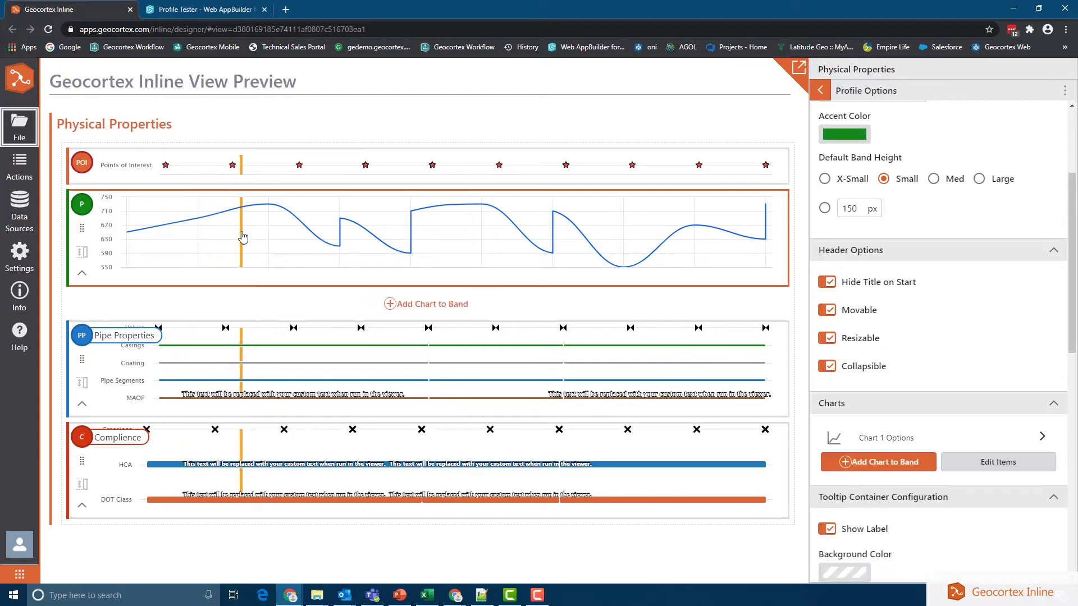
scroll(928, 233, up, 1)
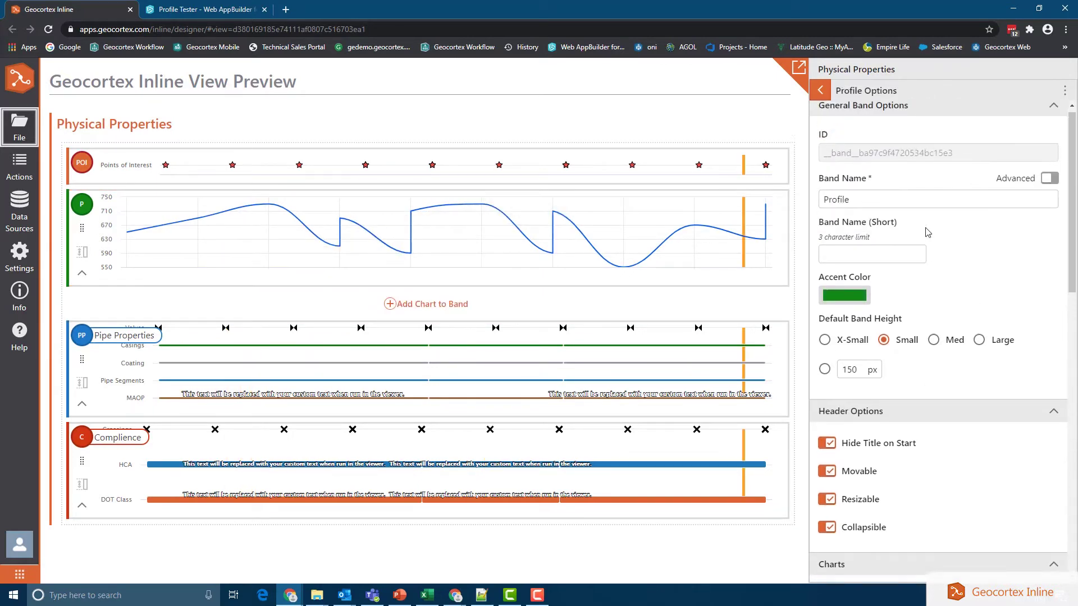
scroll(985, 409, down, 4)
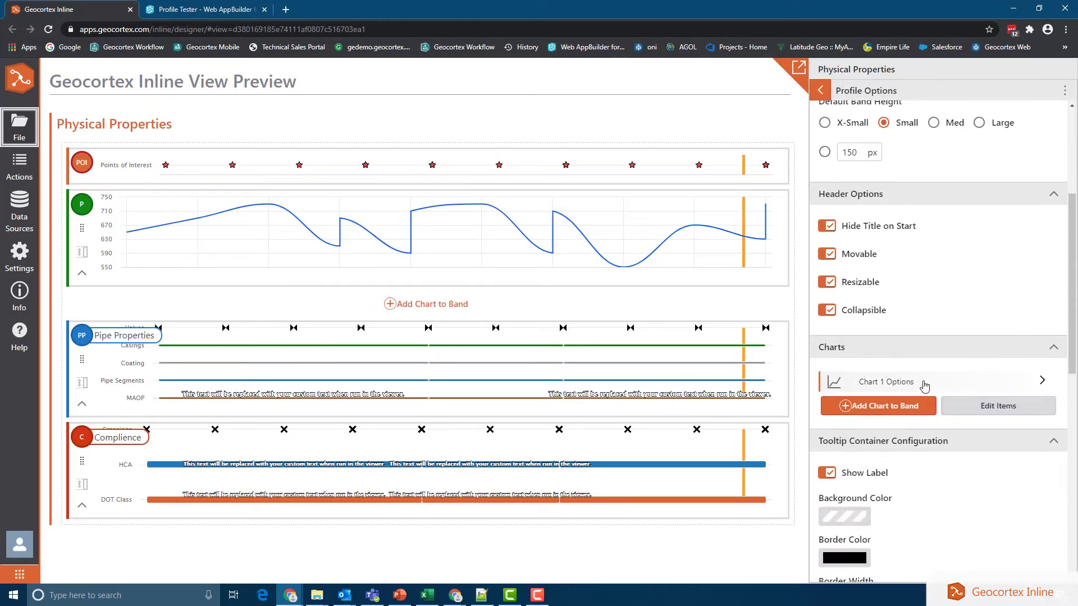
click(924, 384)
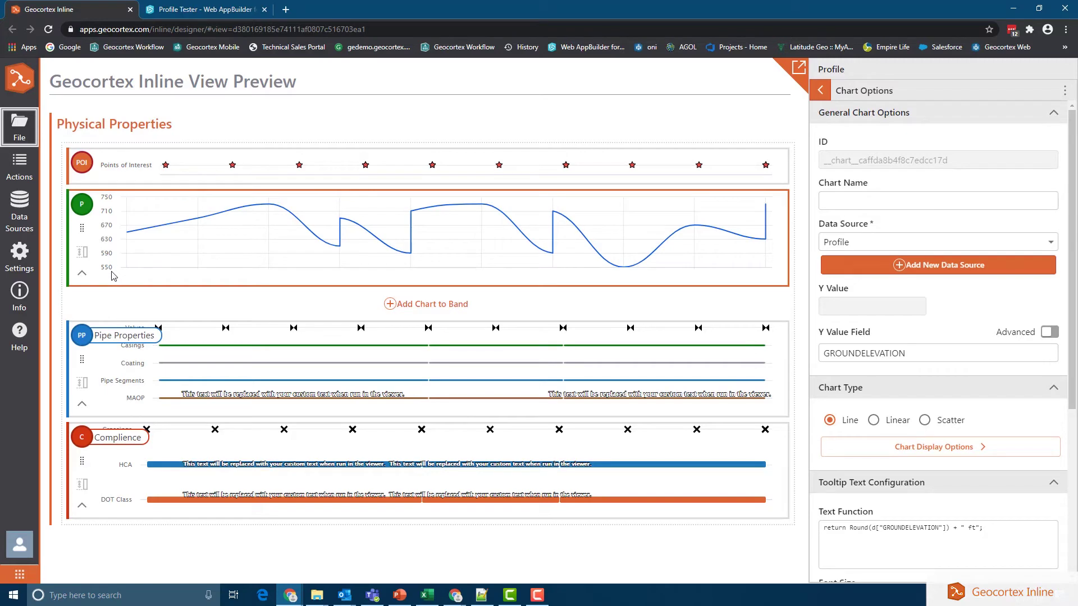
click(820, 95)
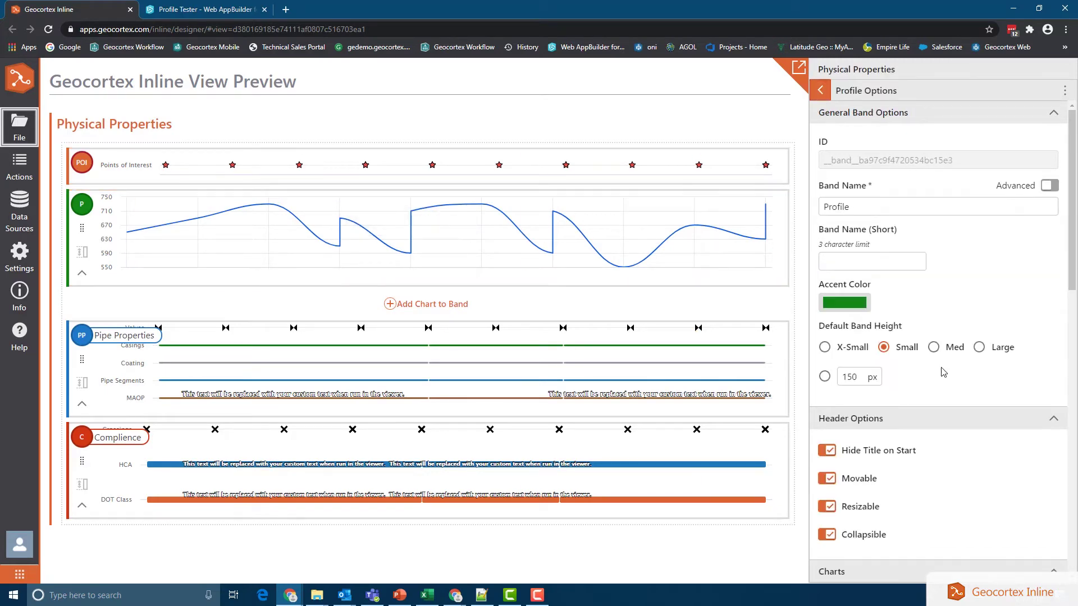
scroll(946, 381, down, 10)
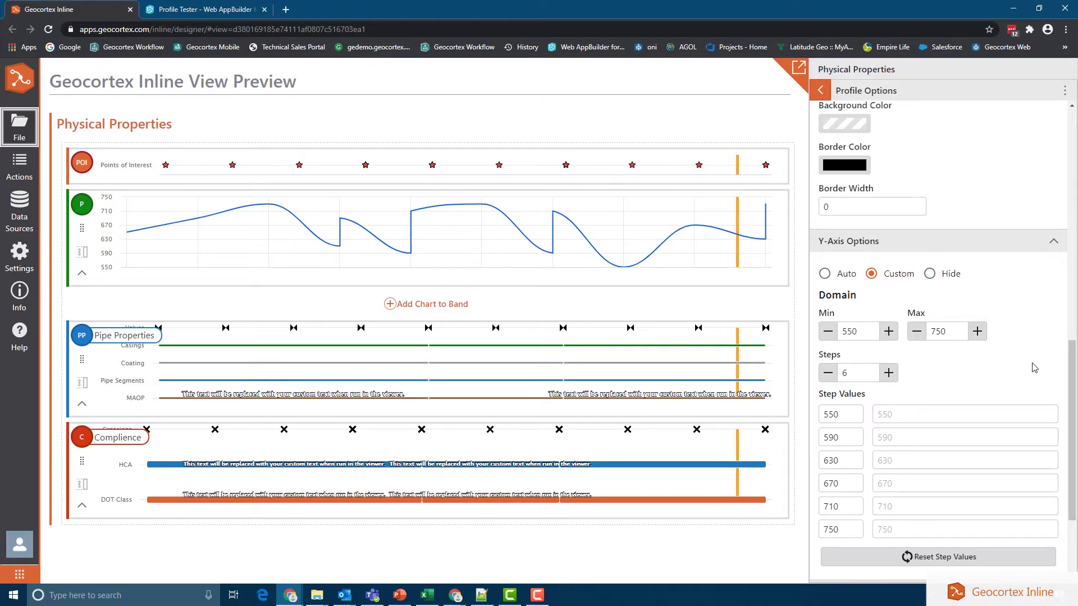
scroll(1038, 393, up, 2)
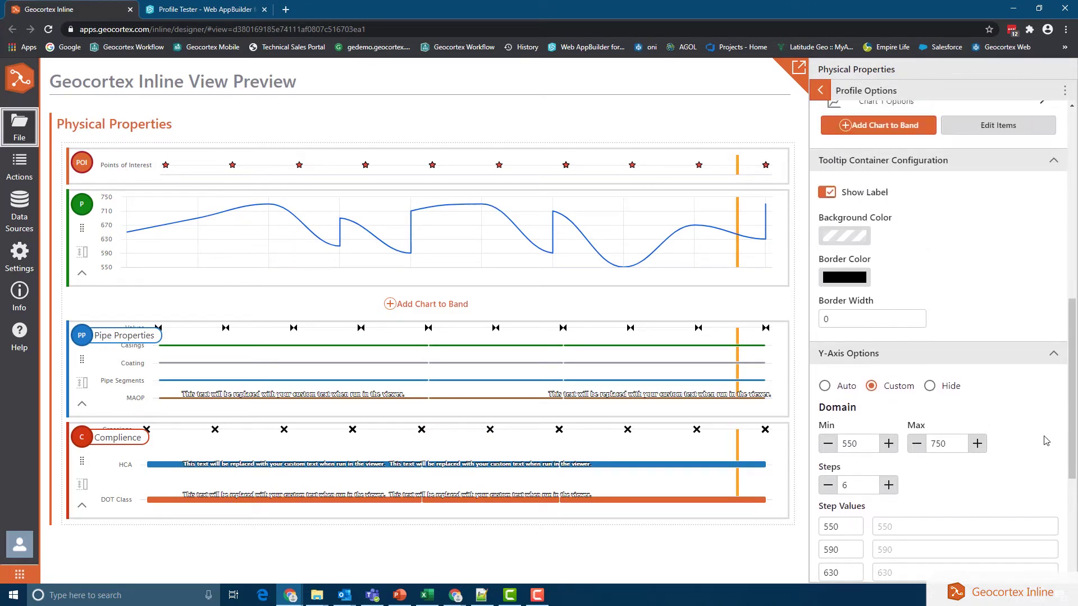
scroll(1045, 440, up, 2)
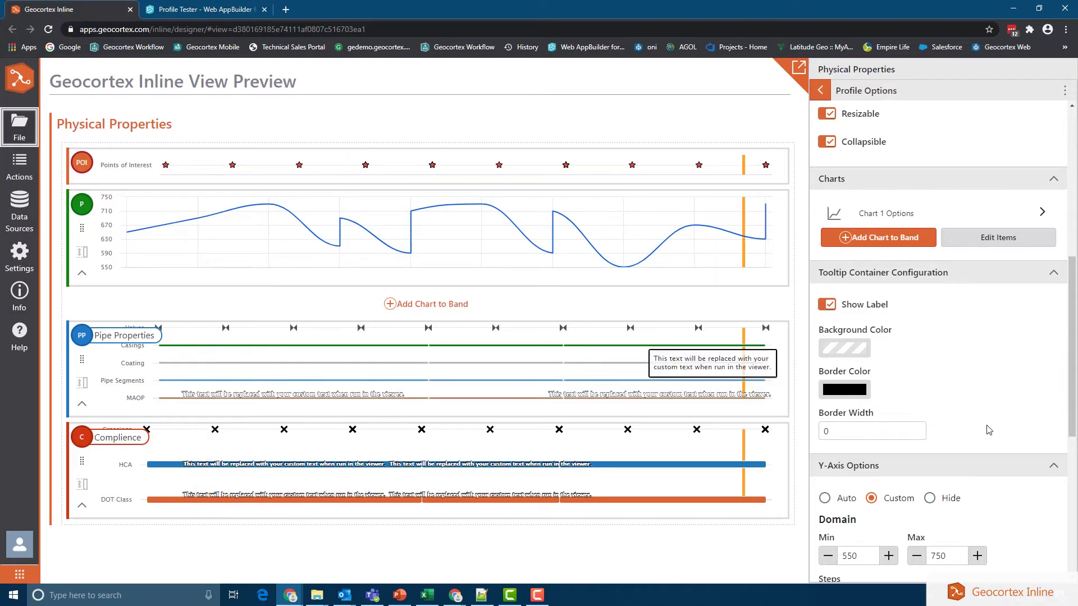
scroll(987, 404, down, 6)
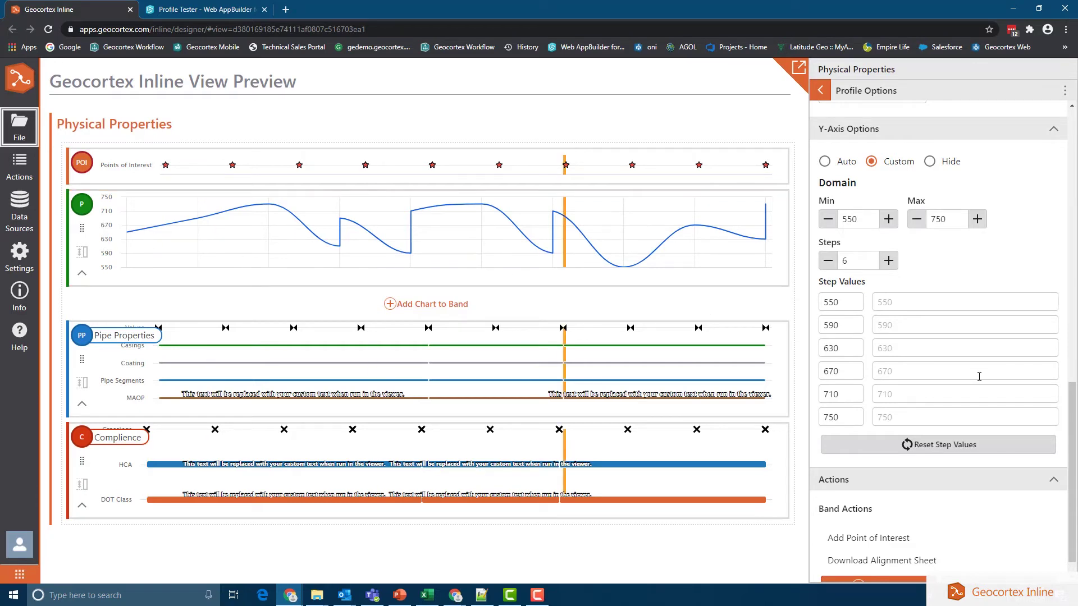
Step: Add a second chart to the Profile band and set its data source to DepthOfCover
scroll(977, 375, up, 7)
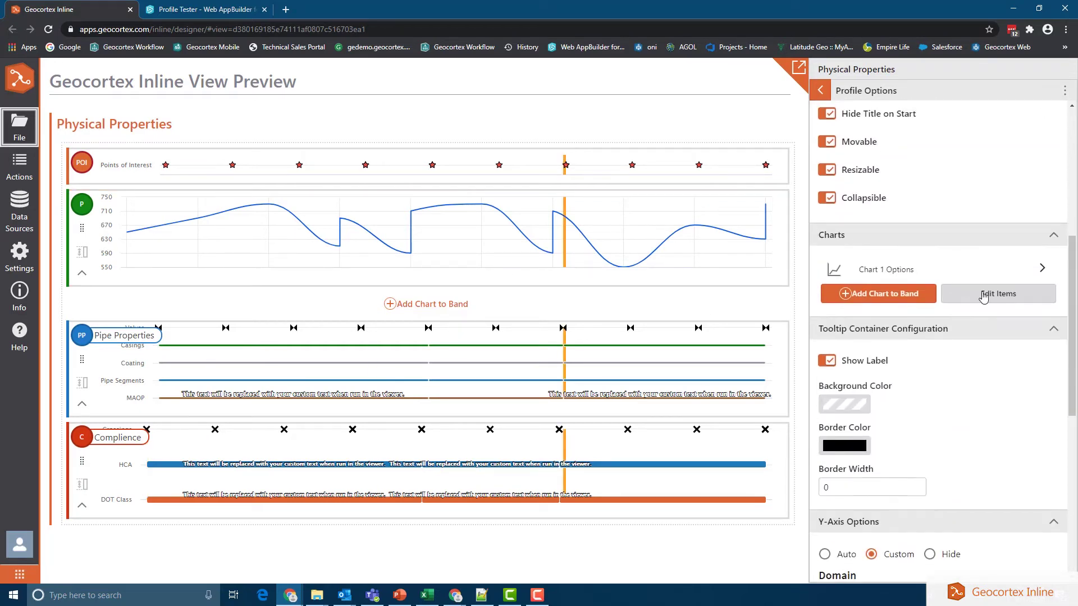
click(855, 298)
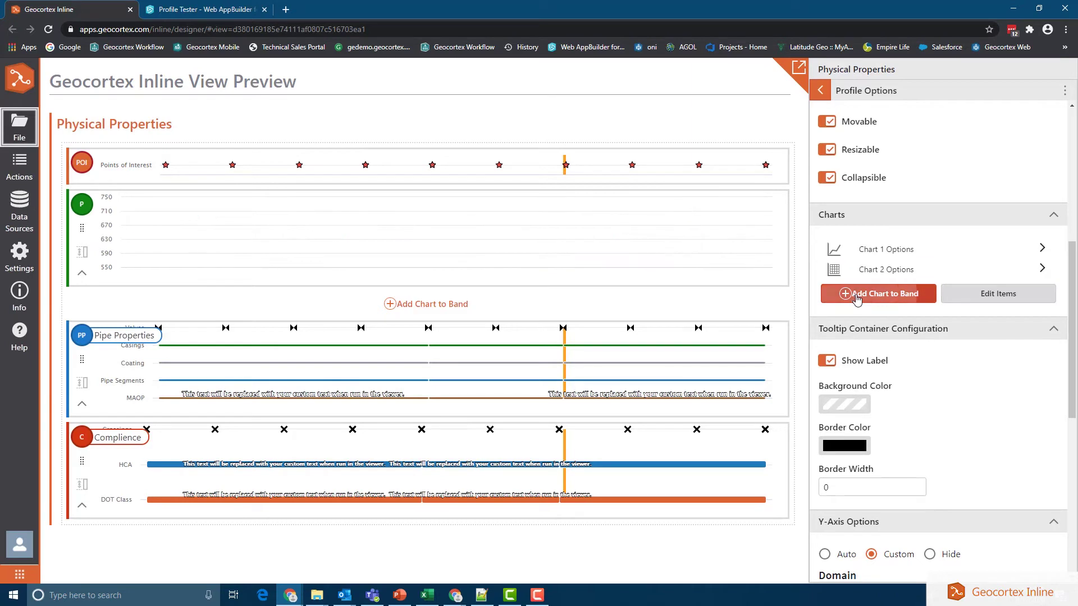
click(914, 270)
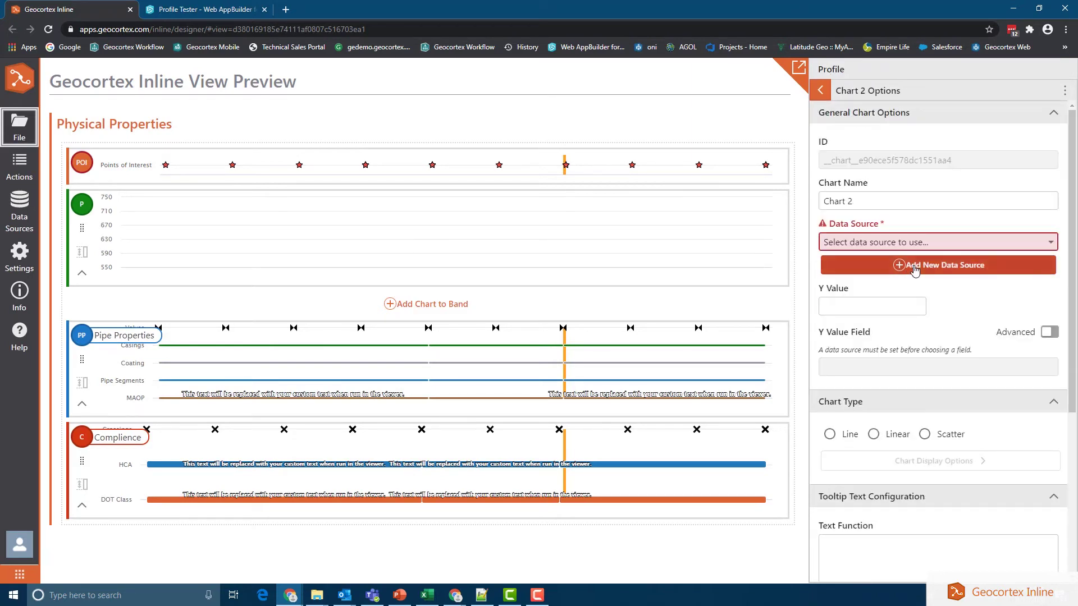
click(934, 245)
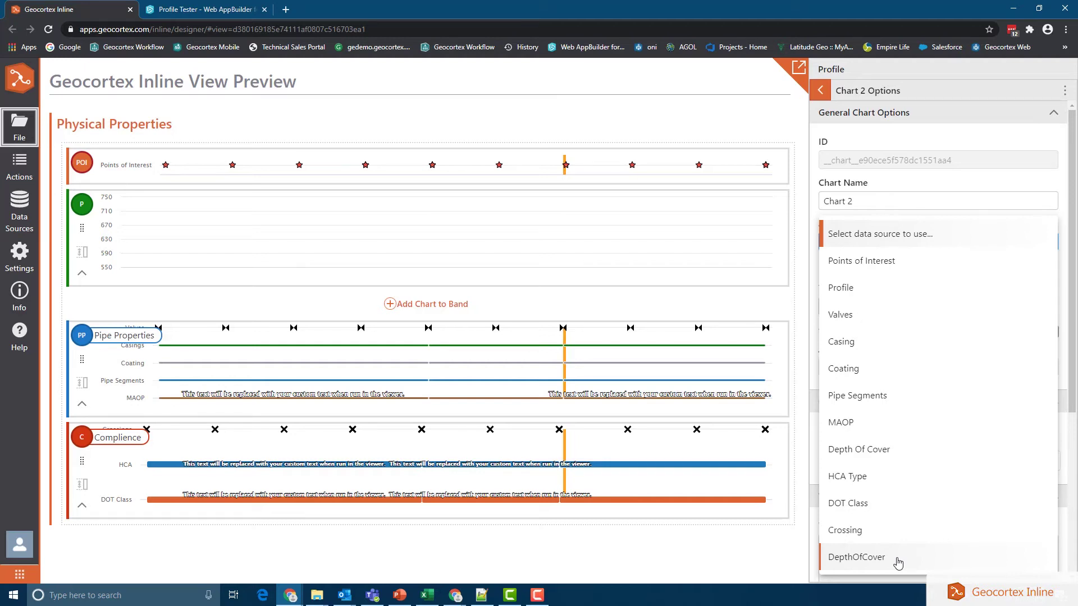
click(898, 562)
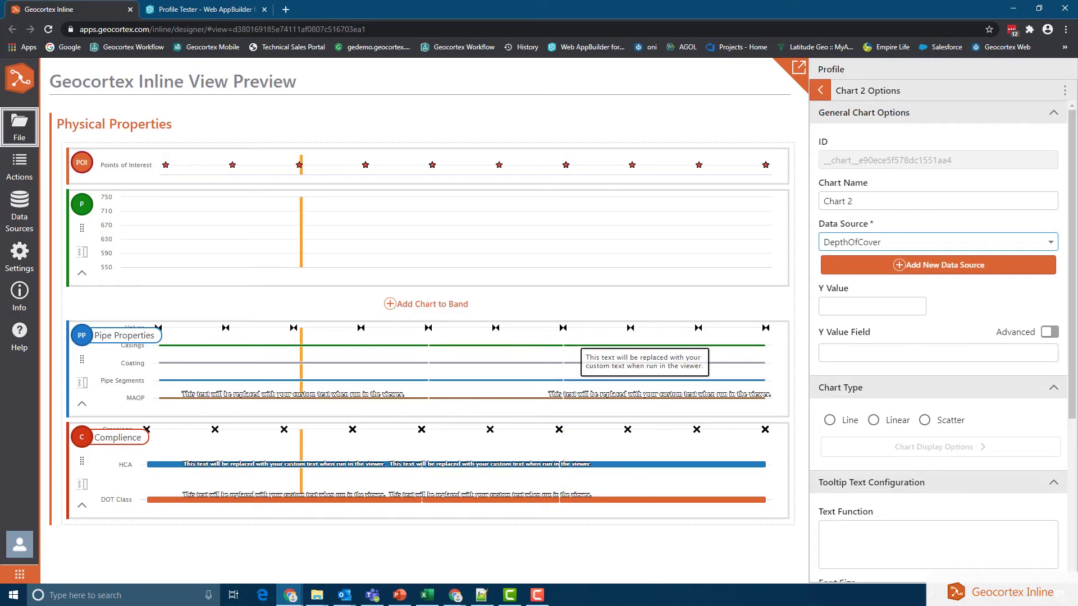
key(alt+Tab)
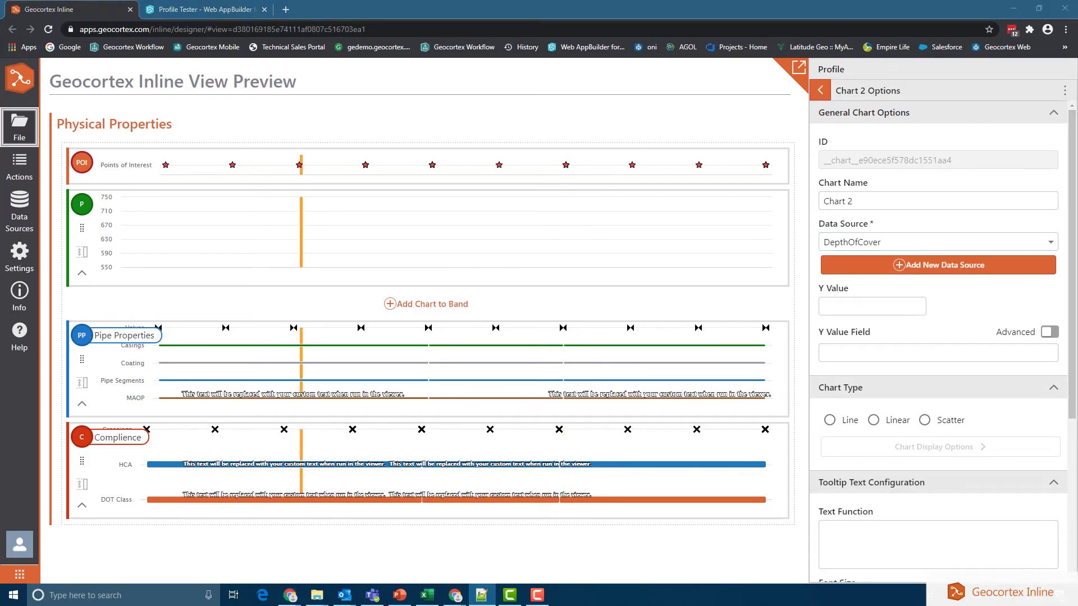
Step: Set Chart 2's Y value field to GROUNDELEVATION and make it a Line chart
click(958, 351)
text(GROUNDELEVATION)
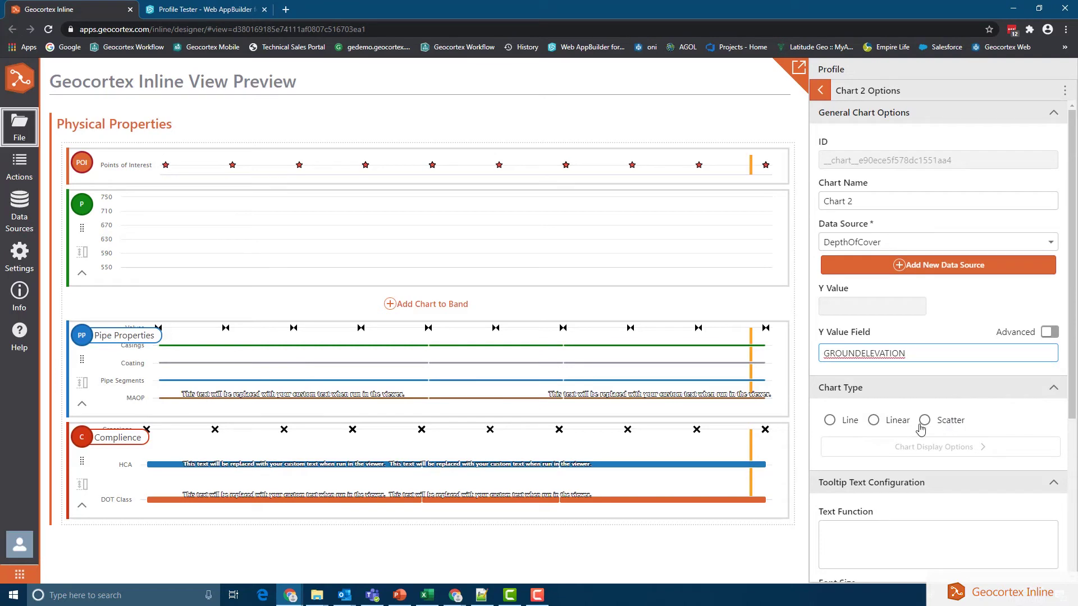
click(832, 421)
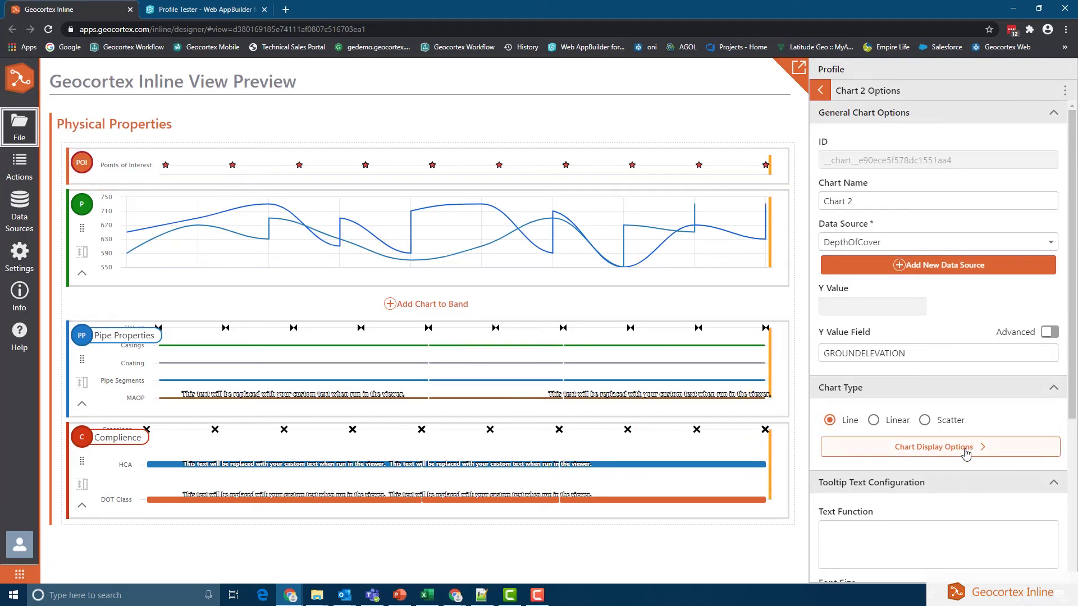
Step: Enter the tooltip text function "Depth of Cover:" + d["GROUNDELEVATION"] + "ft" for Chart 2
scroll(954, 449, down, 2)
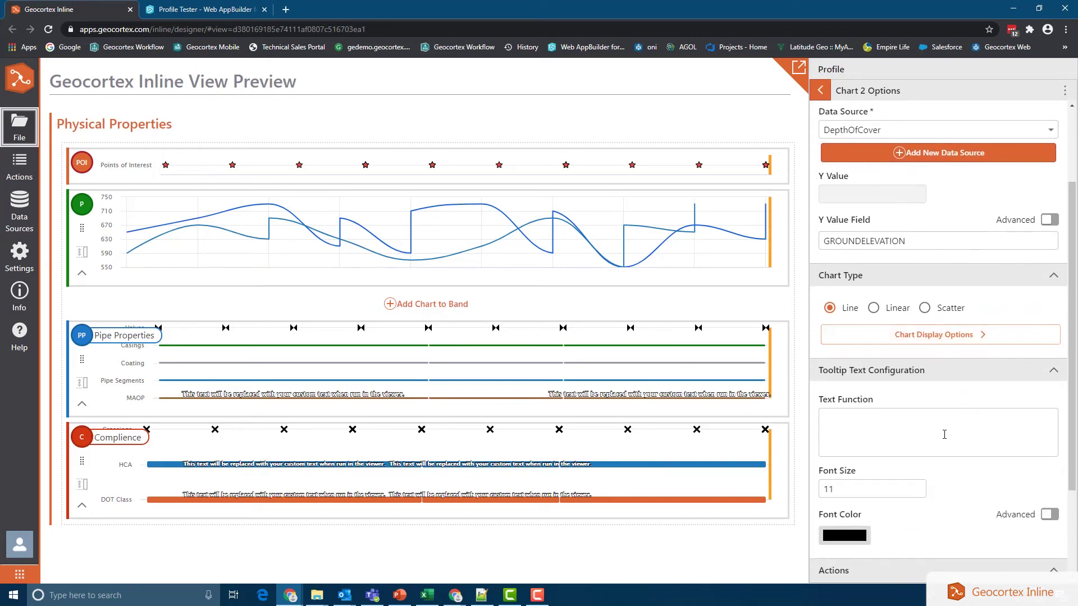
key(alt+Tab)
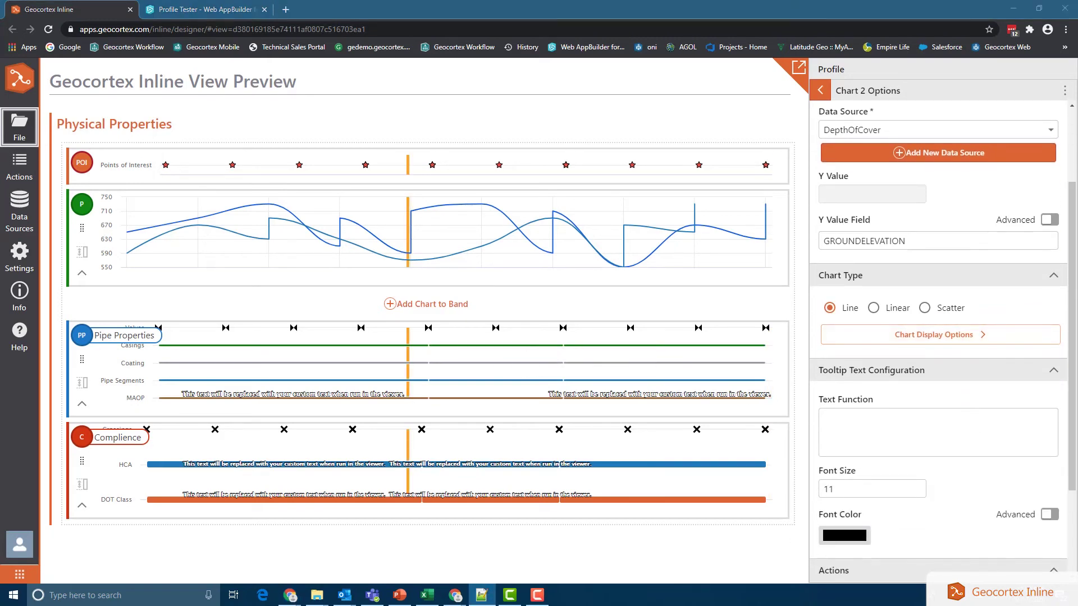
click(888, 417)
text("Depth of Cover:" + d["GROUNDELEVATION"] + "ft")
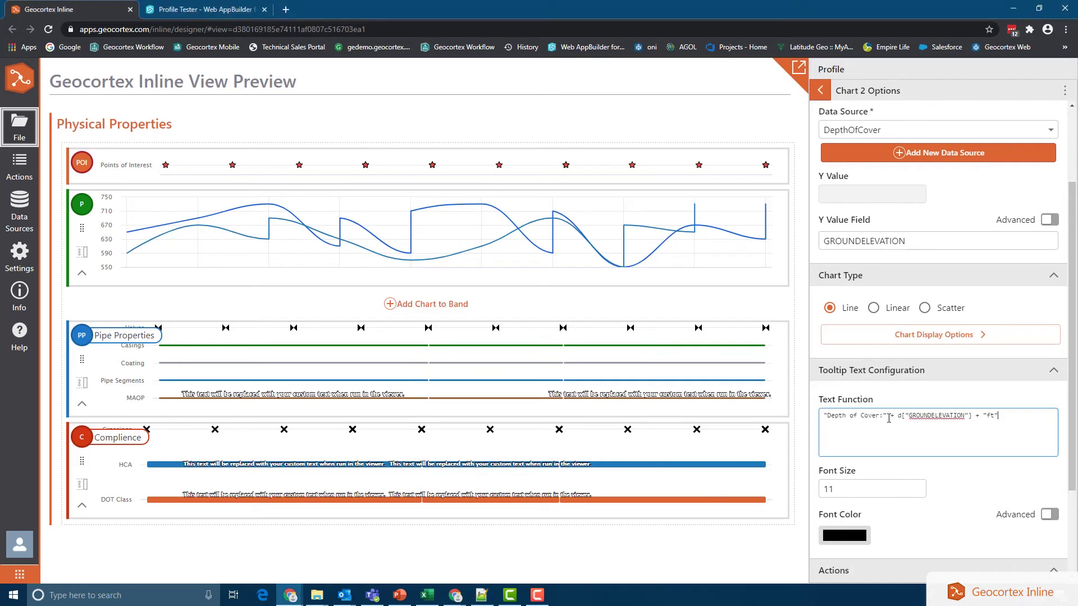
Step: Change Chart 2's line color to red (BA3317) and return to the Profile band's options
click(912, 335)
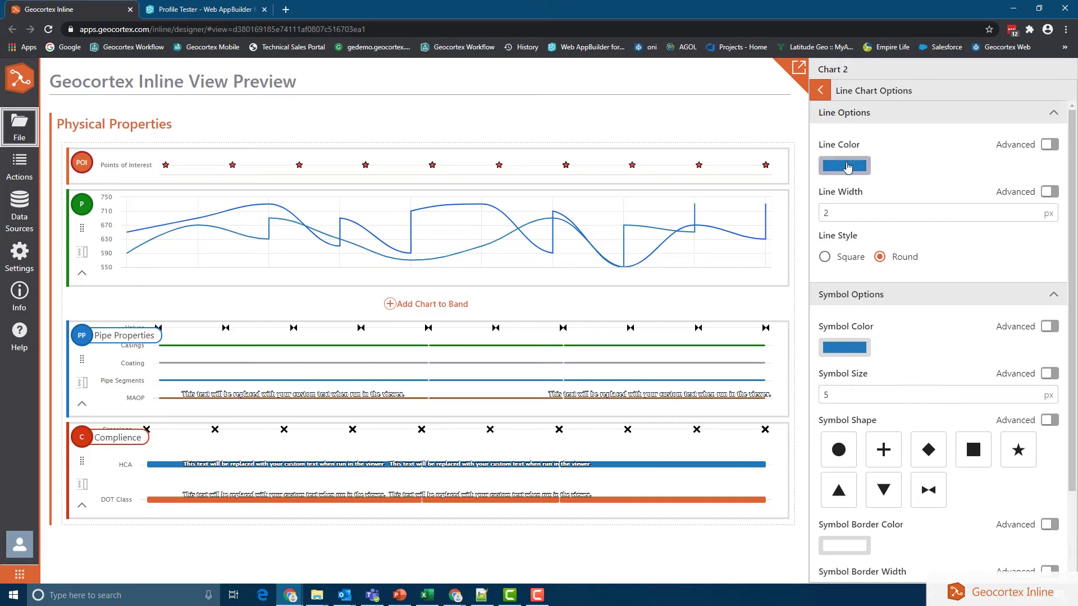
click(848, 166)
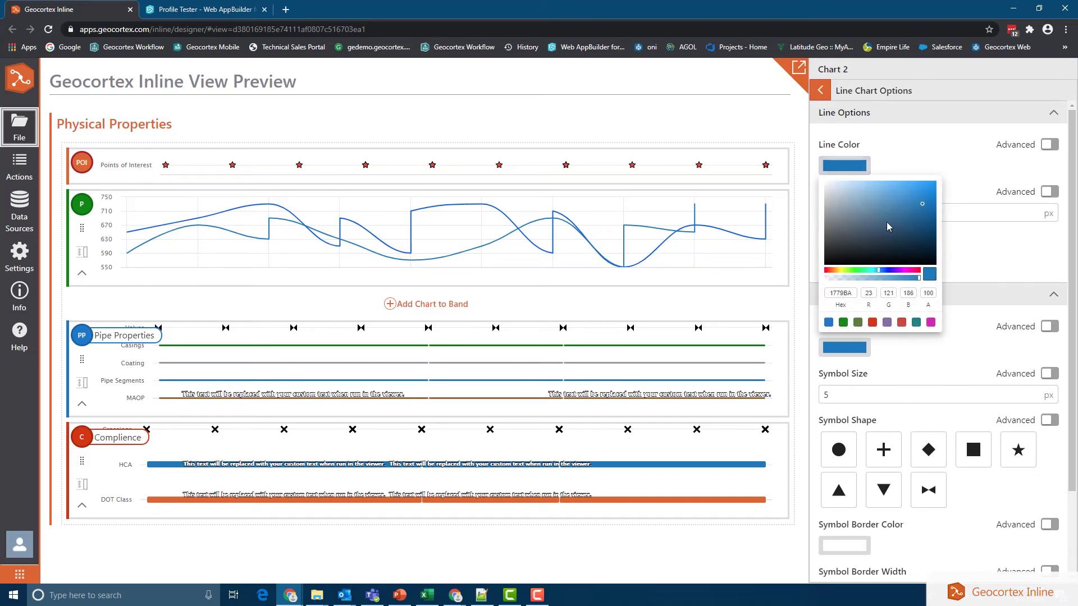
click(828, 274)
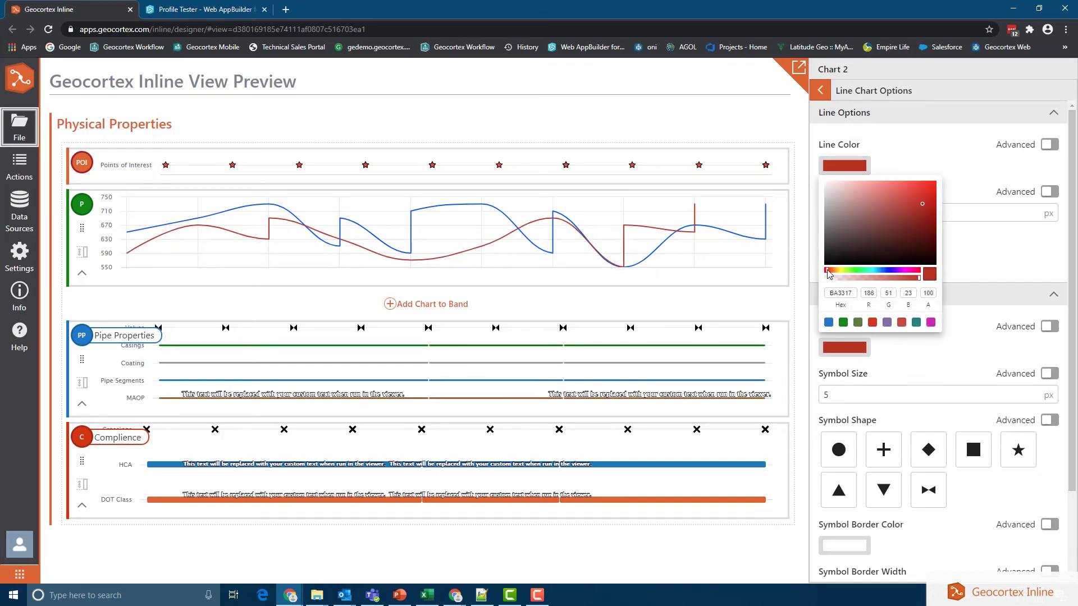
click(978, 248)
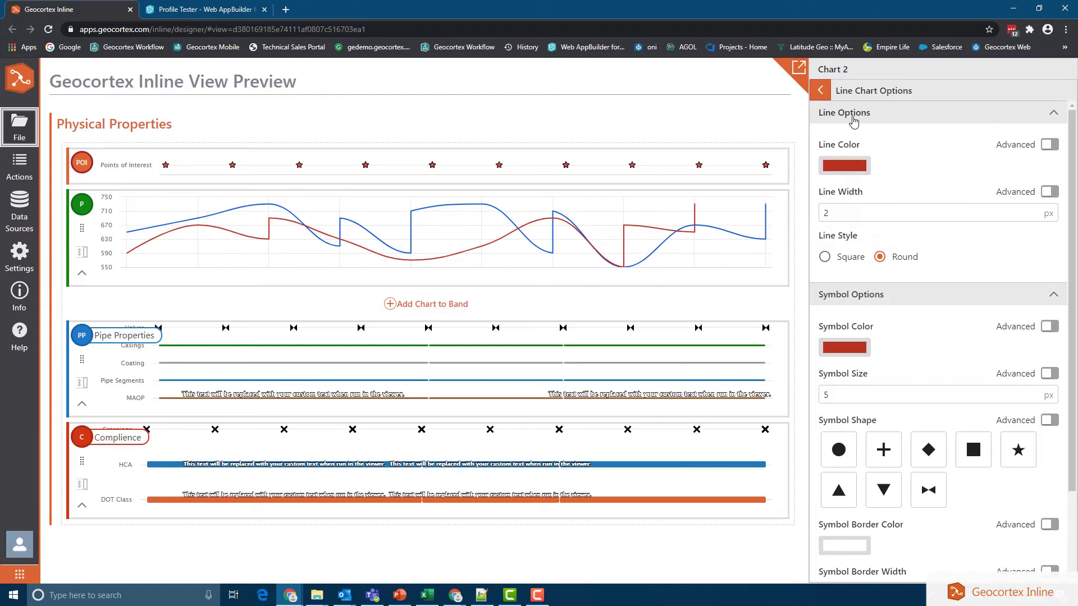
click(823, 91)
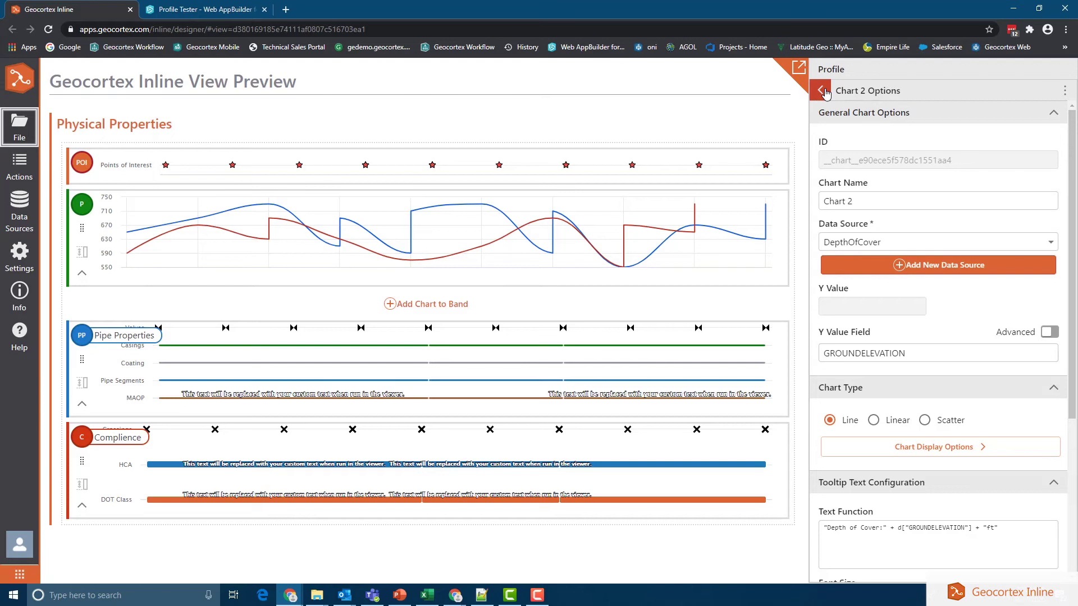
mouse_move(115, 260)
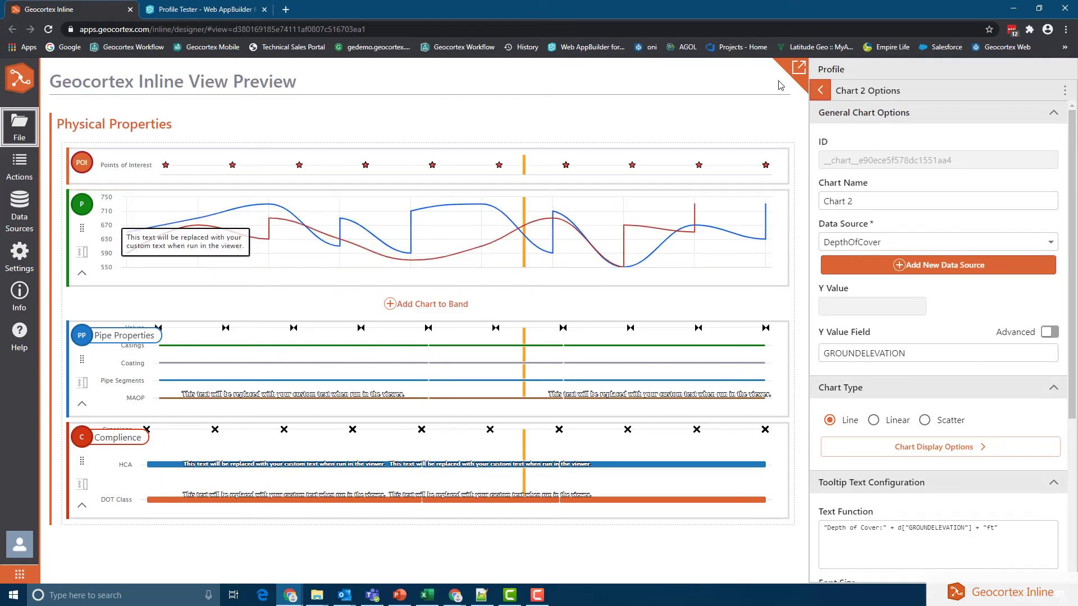
click(823, 96)
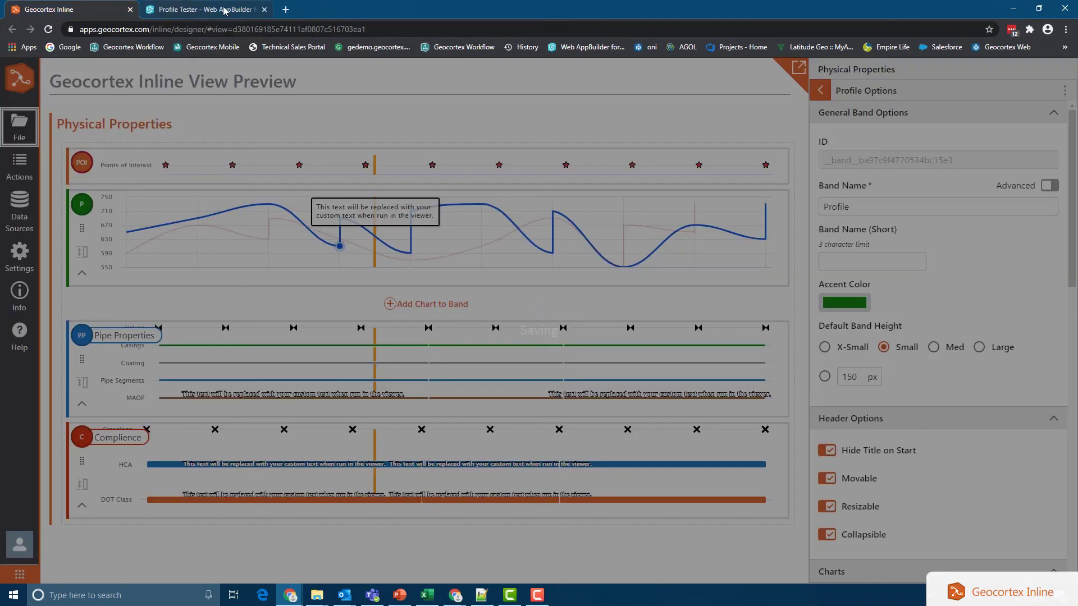
Step: Switch to the Profile Tester app in Web AppBuilder, reload it and sign in through the Geocortex organization login at latitudegeo.maps.arcgis.com
click(256, 9)
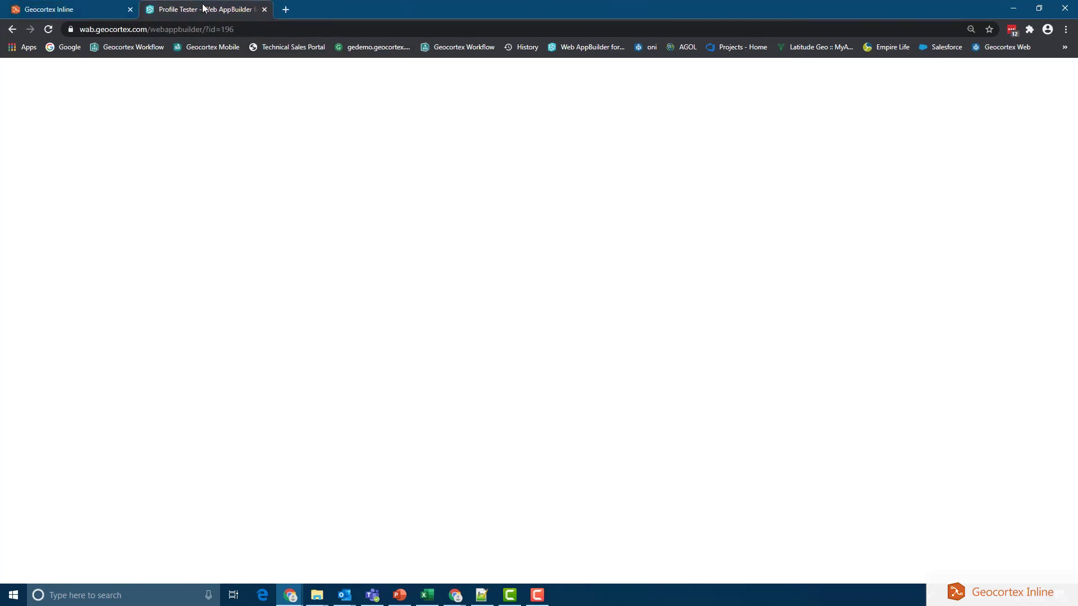
click(288, 30)
key(Return)
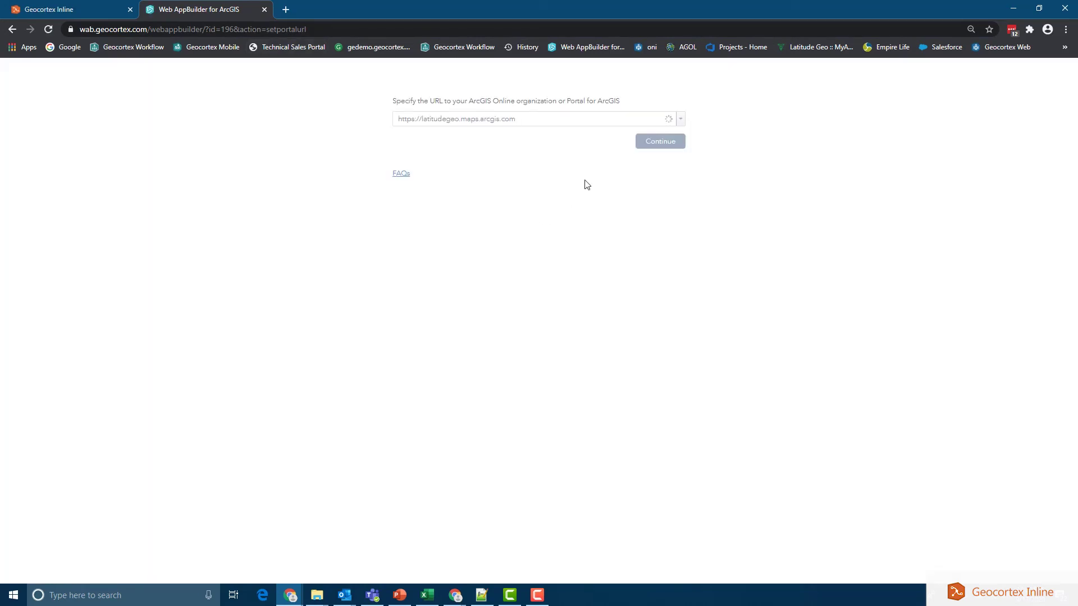
click(651, 146)
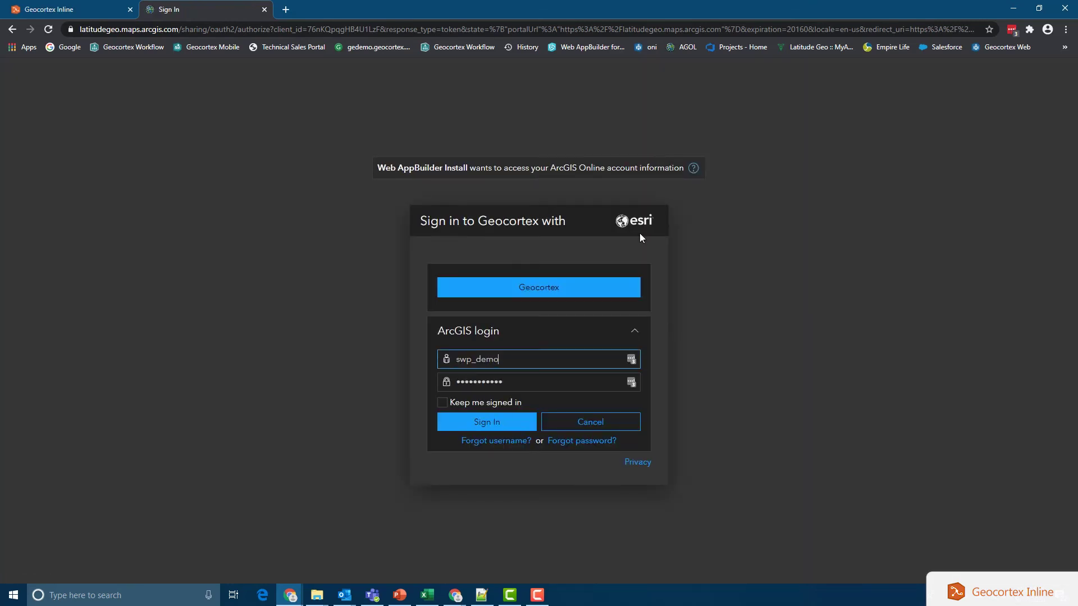
click(592, 286)
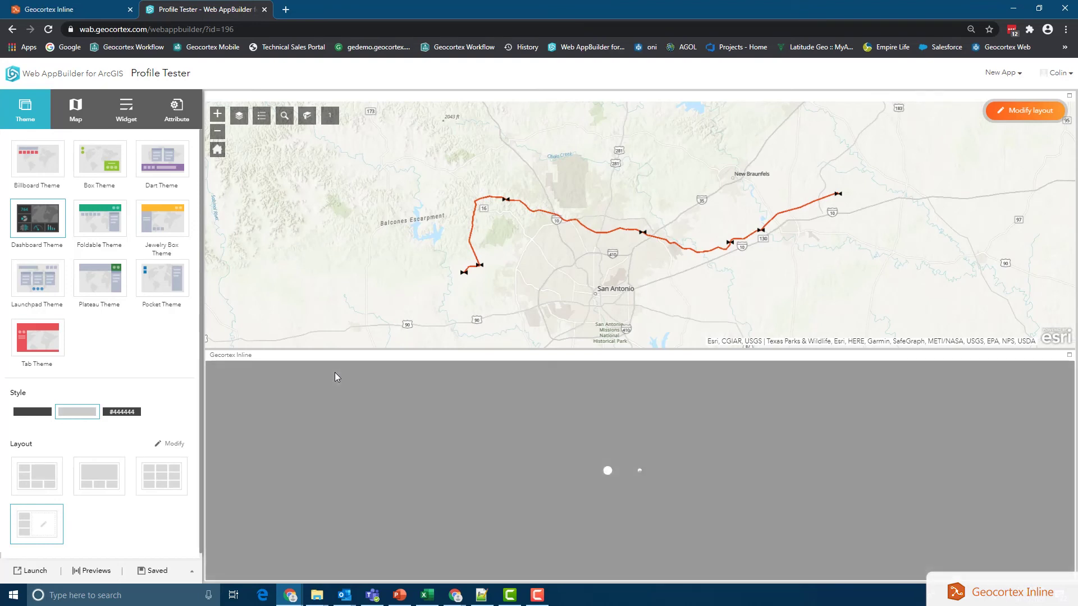
Step: Select a section of the San Antonio Gas Main route on the map, from about 105089 to 138568
click(223, 379)
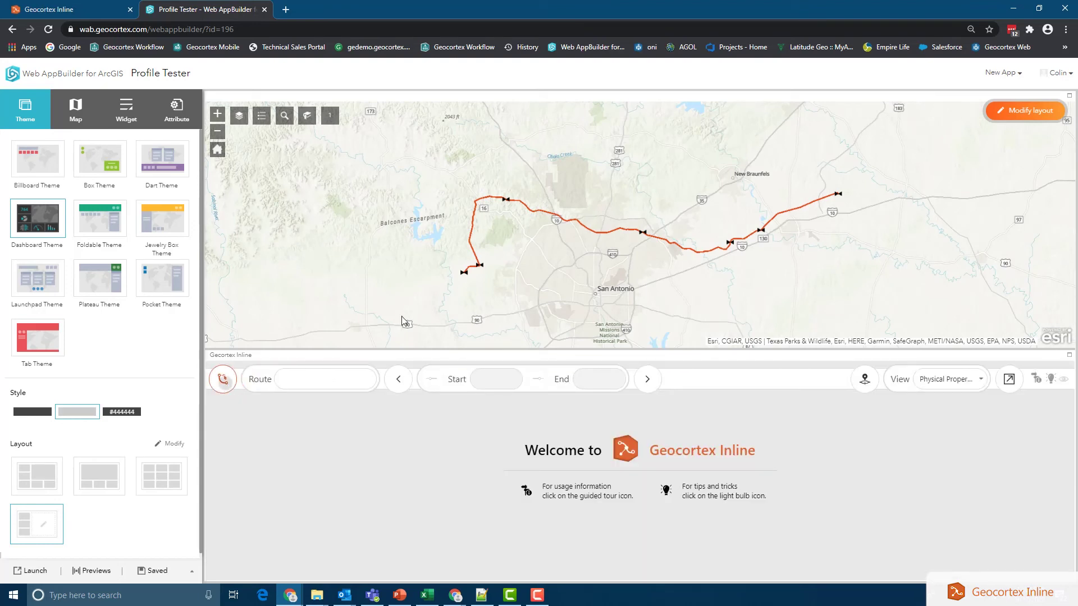
click(588, 230)
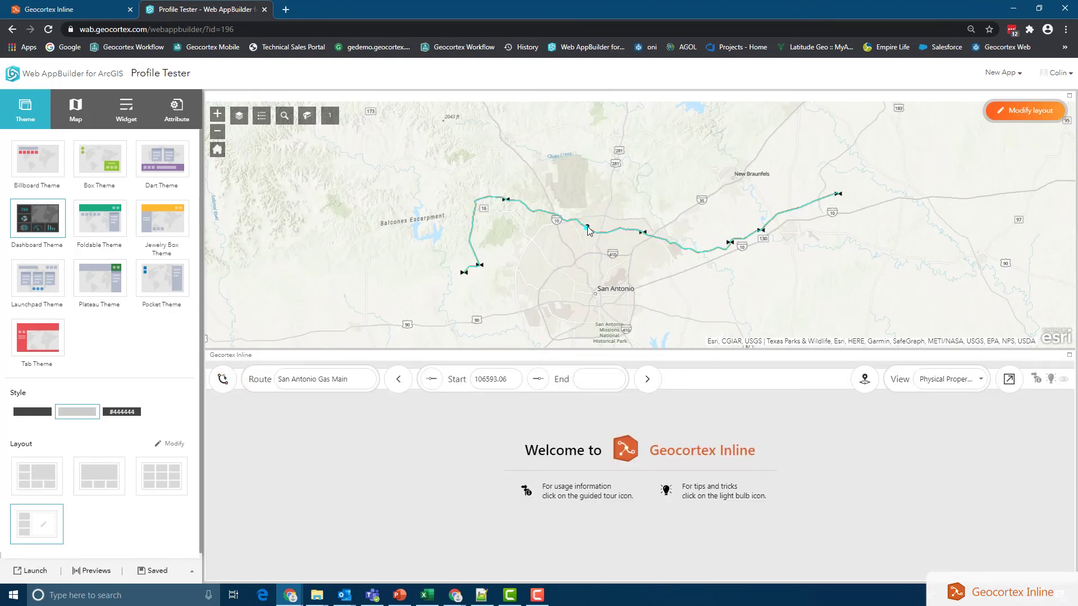
click(643, 244)
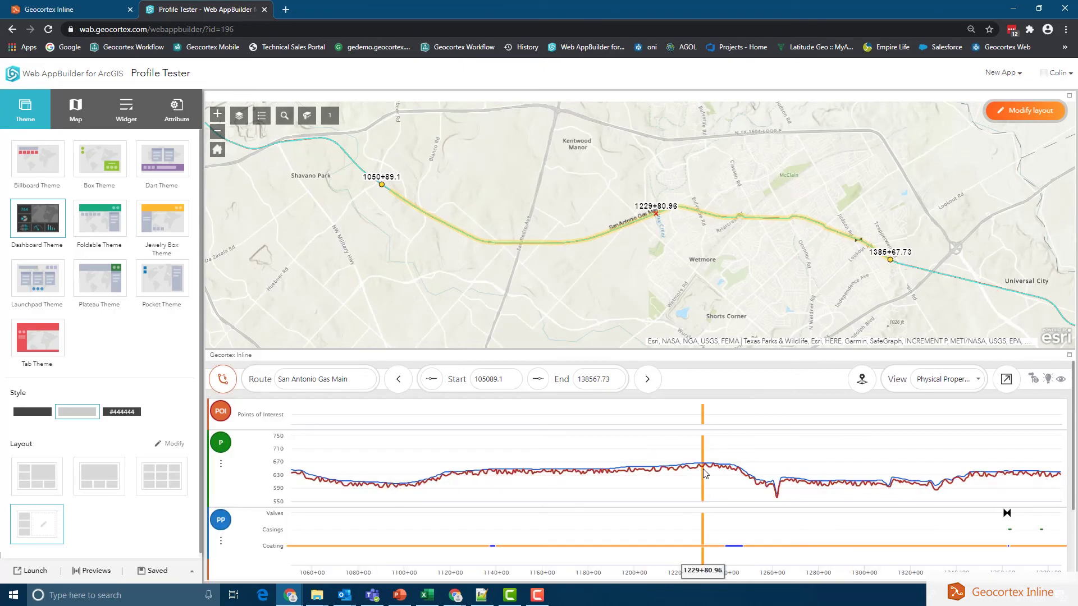
Step: Examine the Profile lines and the Pipe Properties tooltips for the selected section, and return to the Geocortex Inline designer
mouse_move(696, 465)
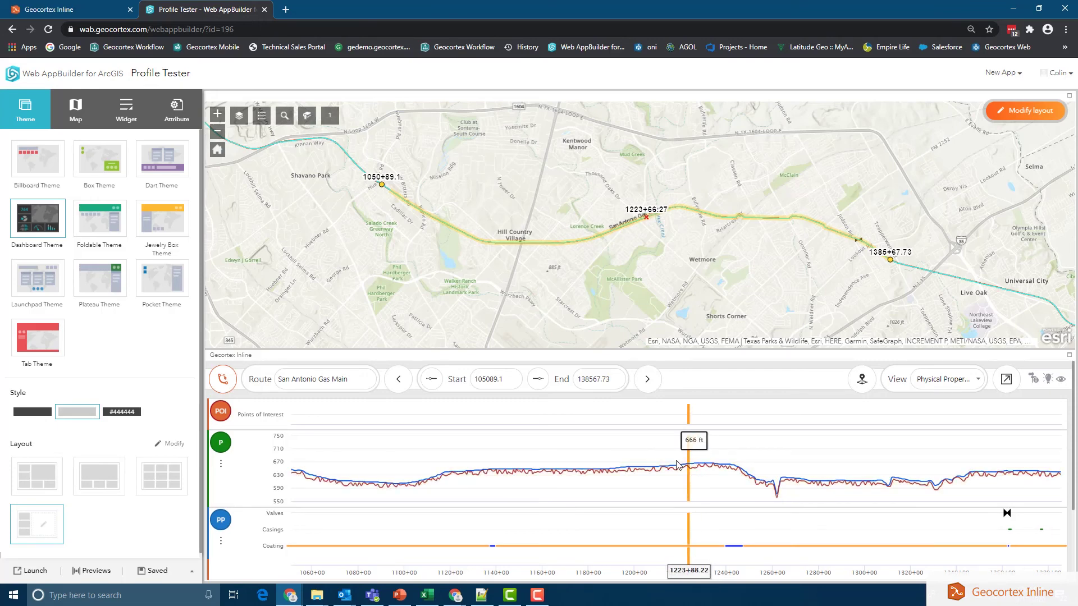
scroll(578, 466, down, 2)
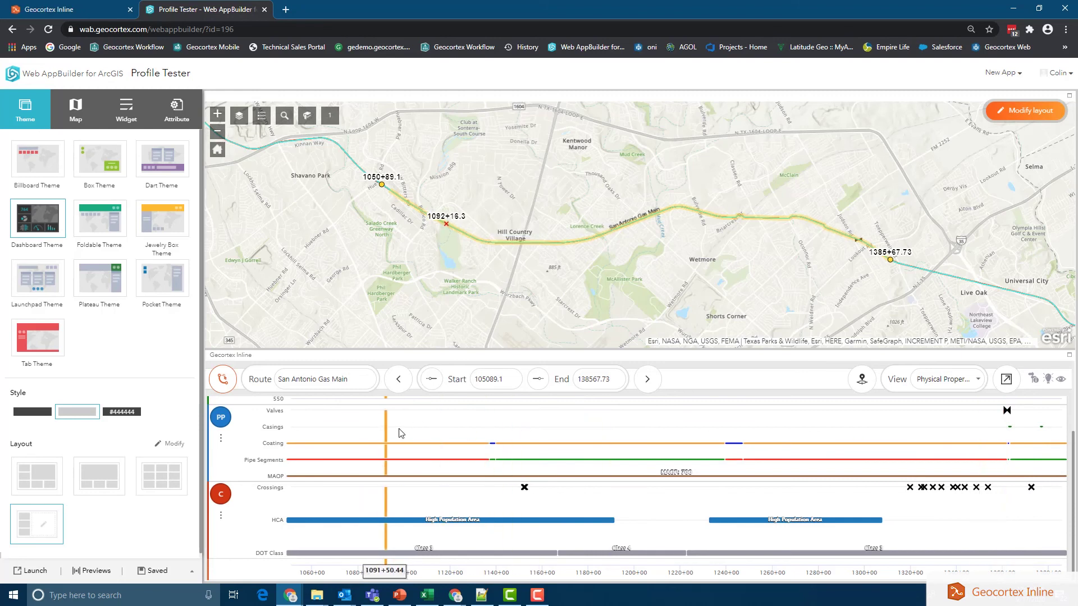
mouse_move(348, 462)
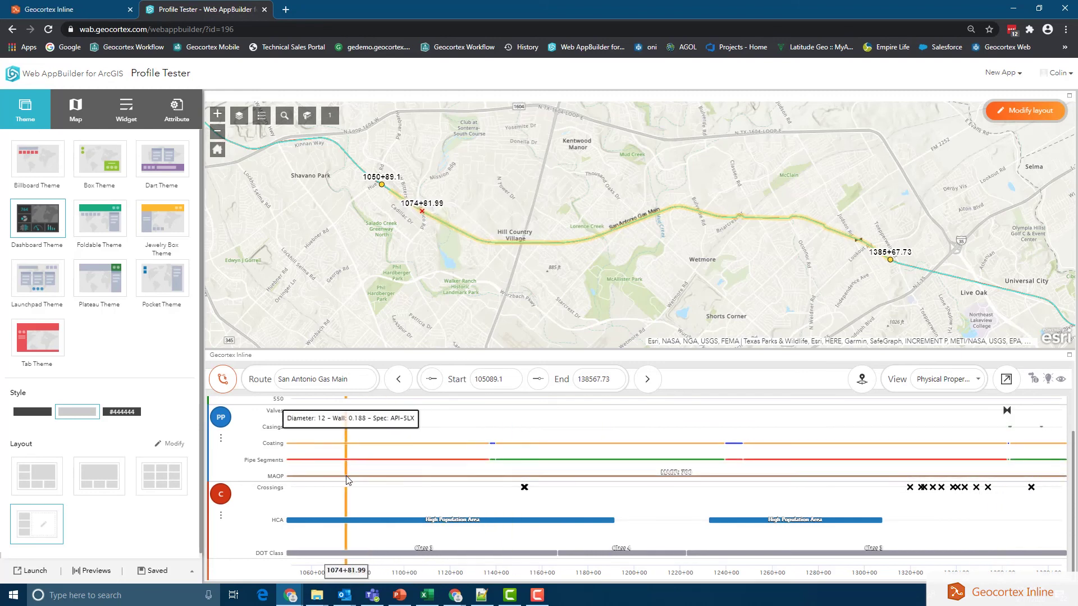
scroll(348, 461, up, 1)
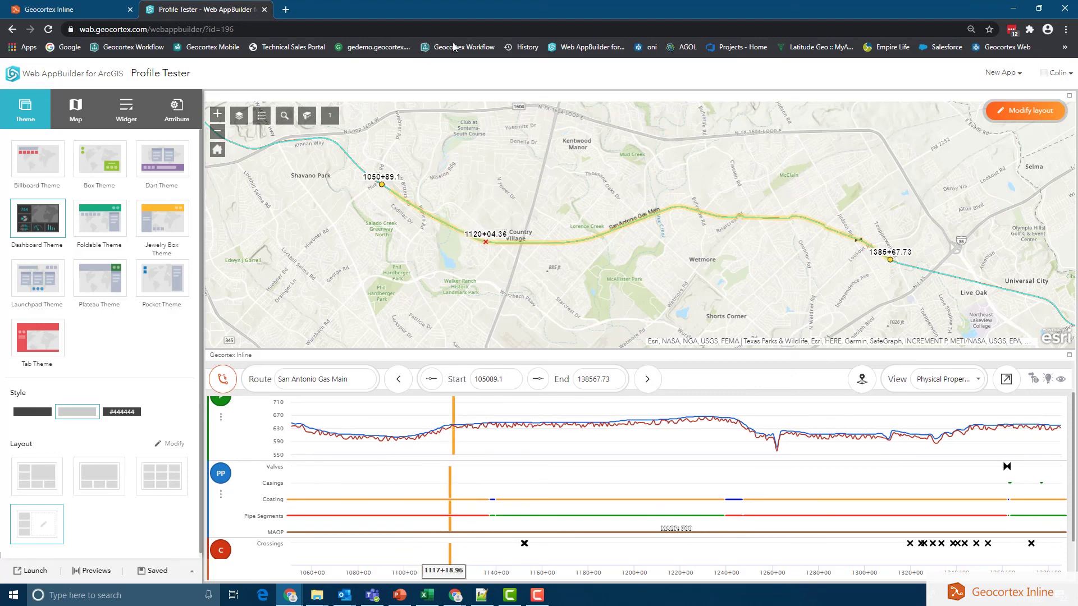
click(77, 9)
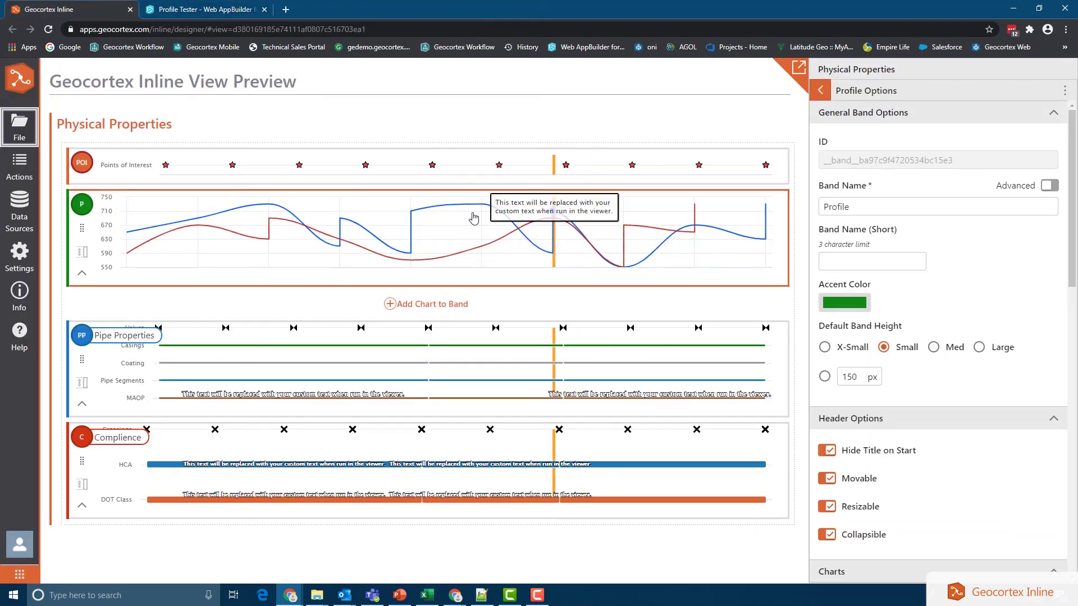